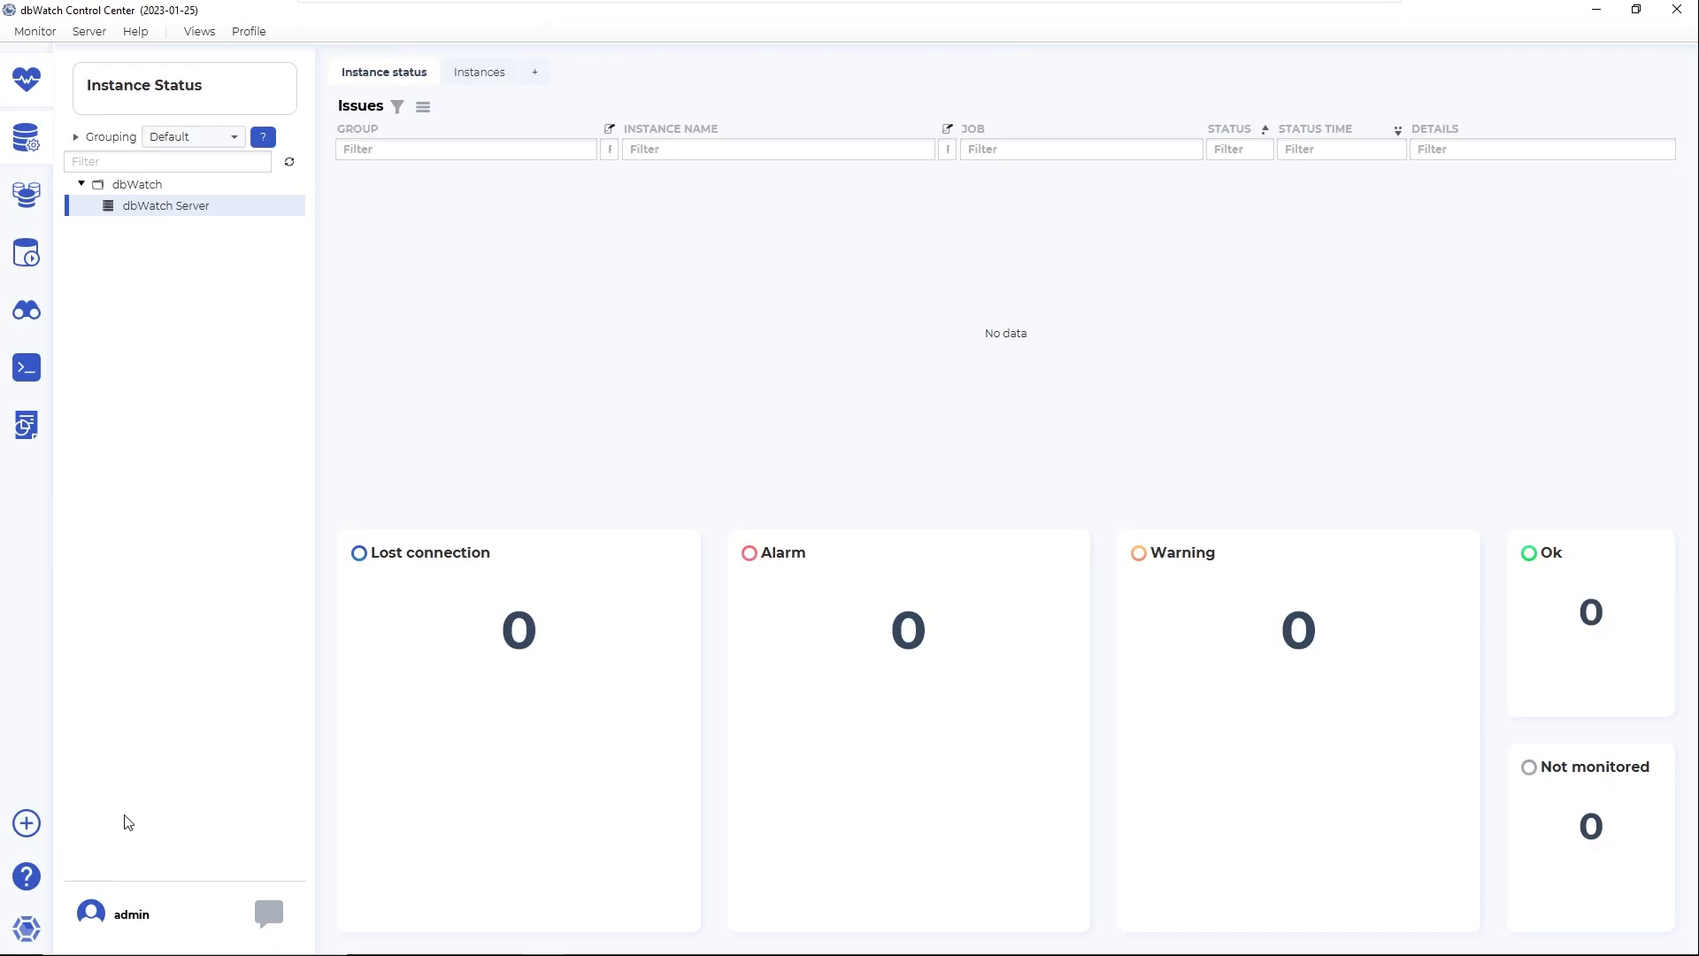
Start adding a database instance with host 10.0.1.189 and port 1433.
click(26, 822)
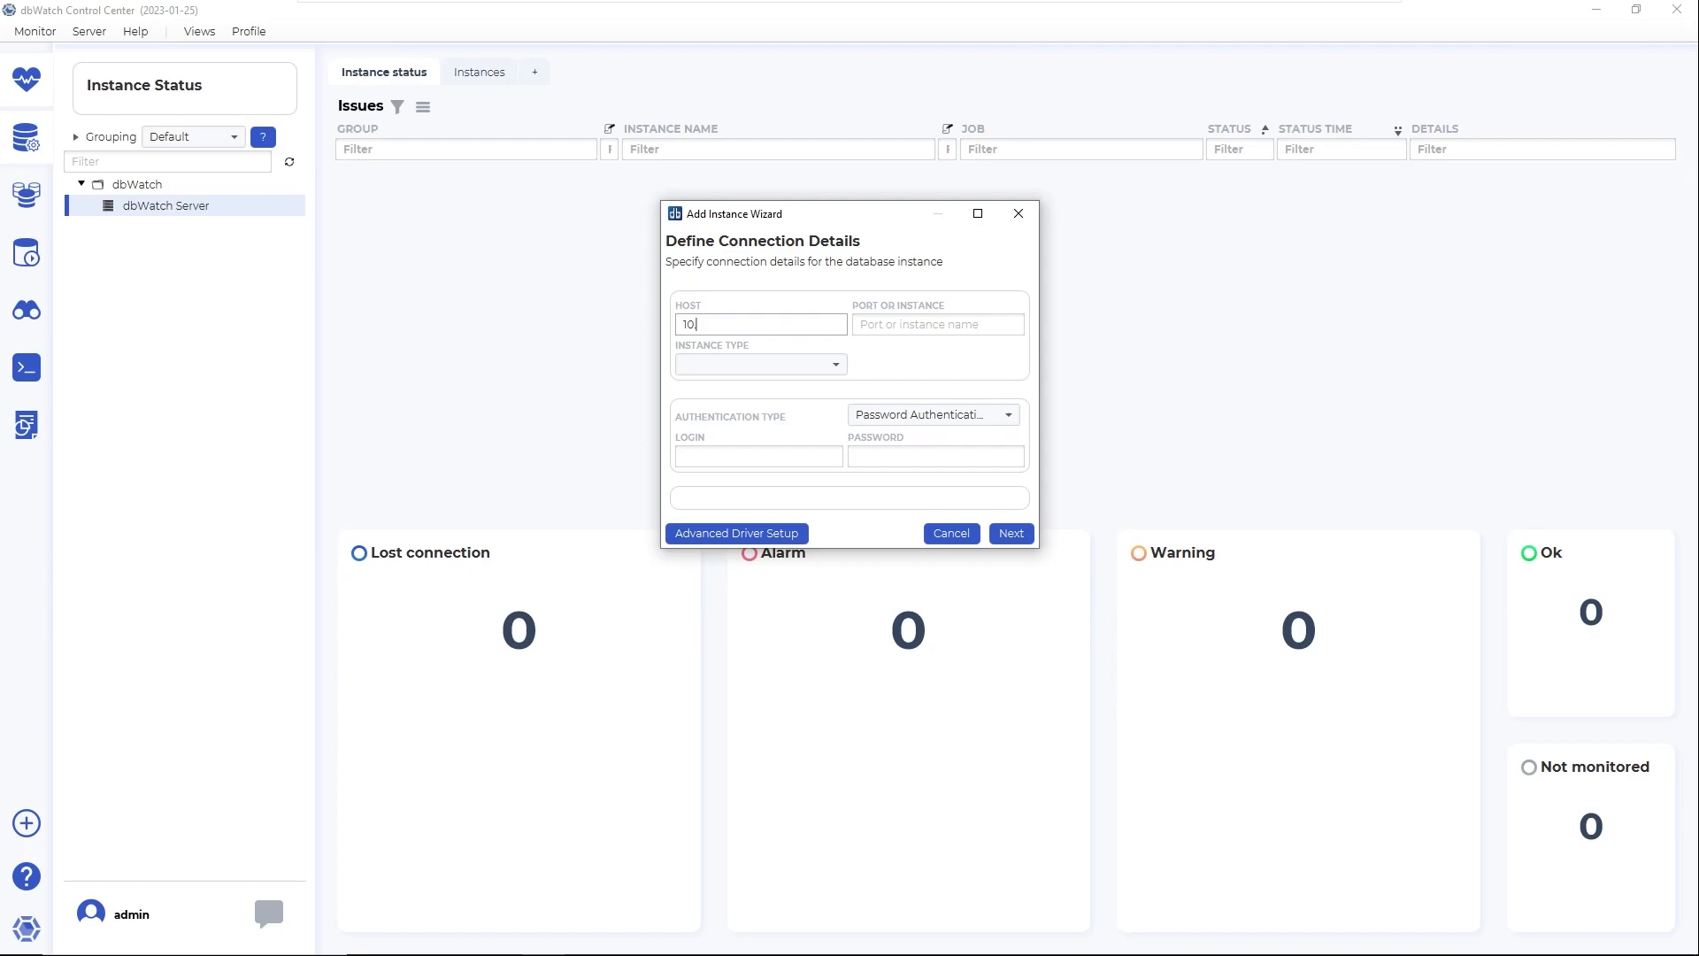
text(189)
key(Tab)
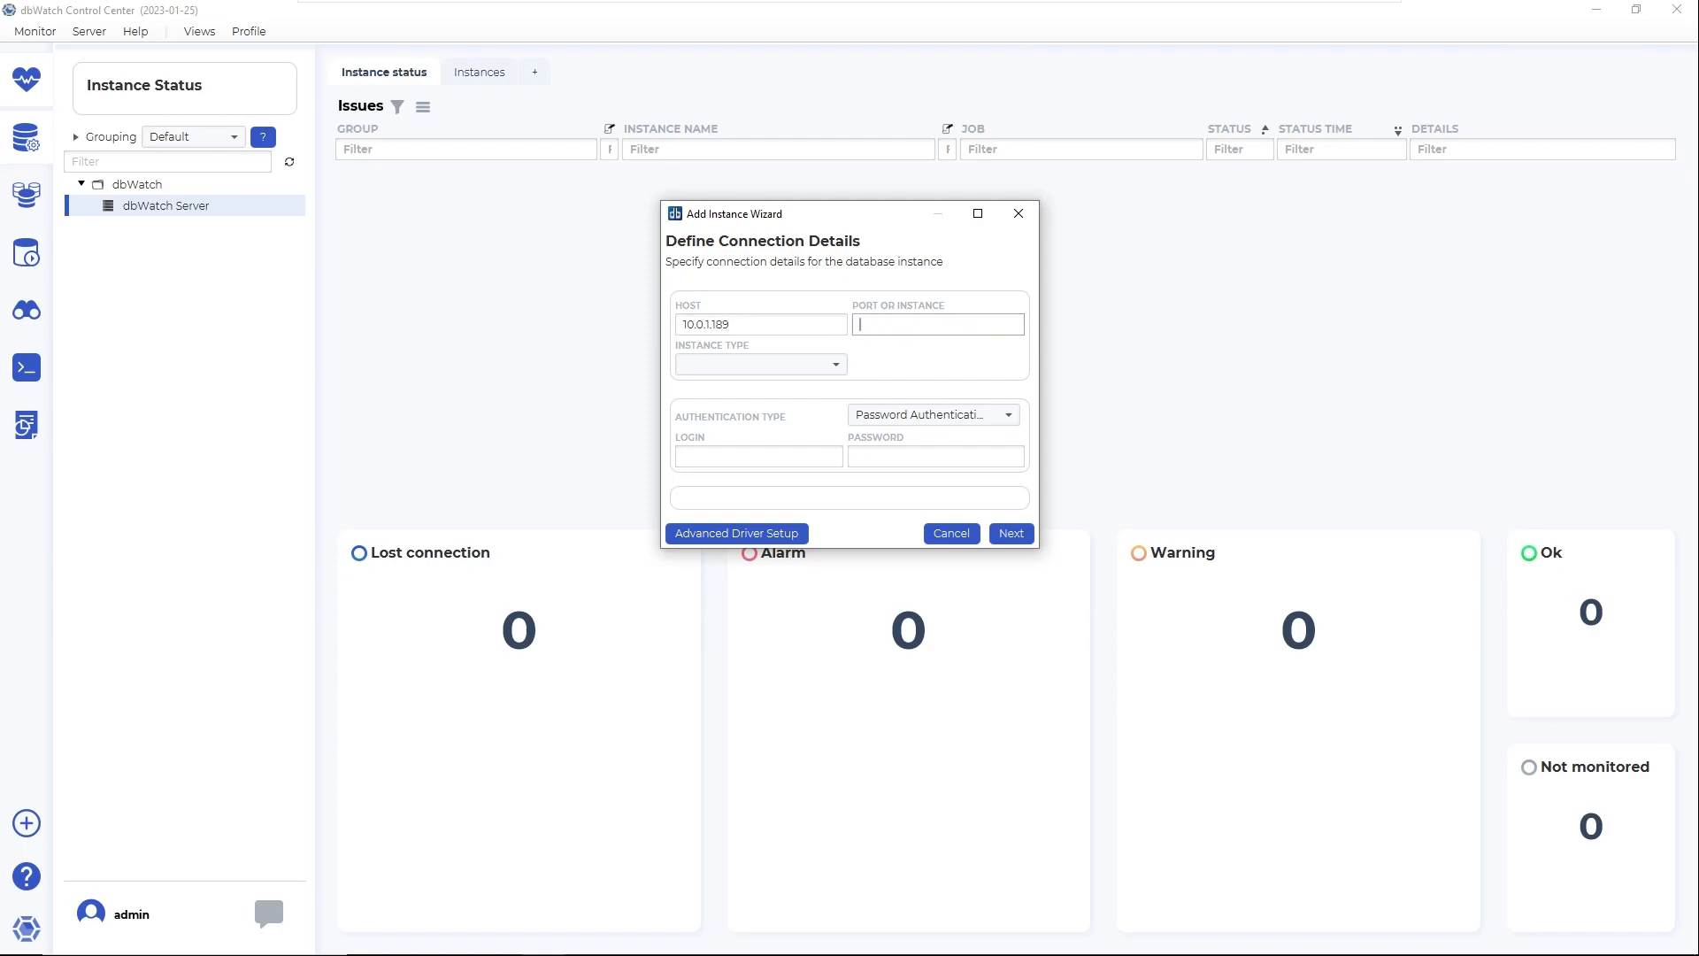
text(1433)
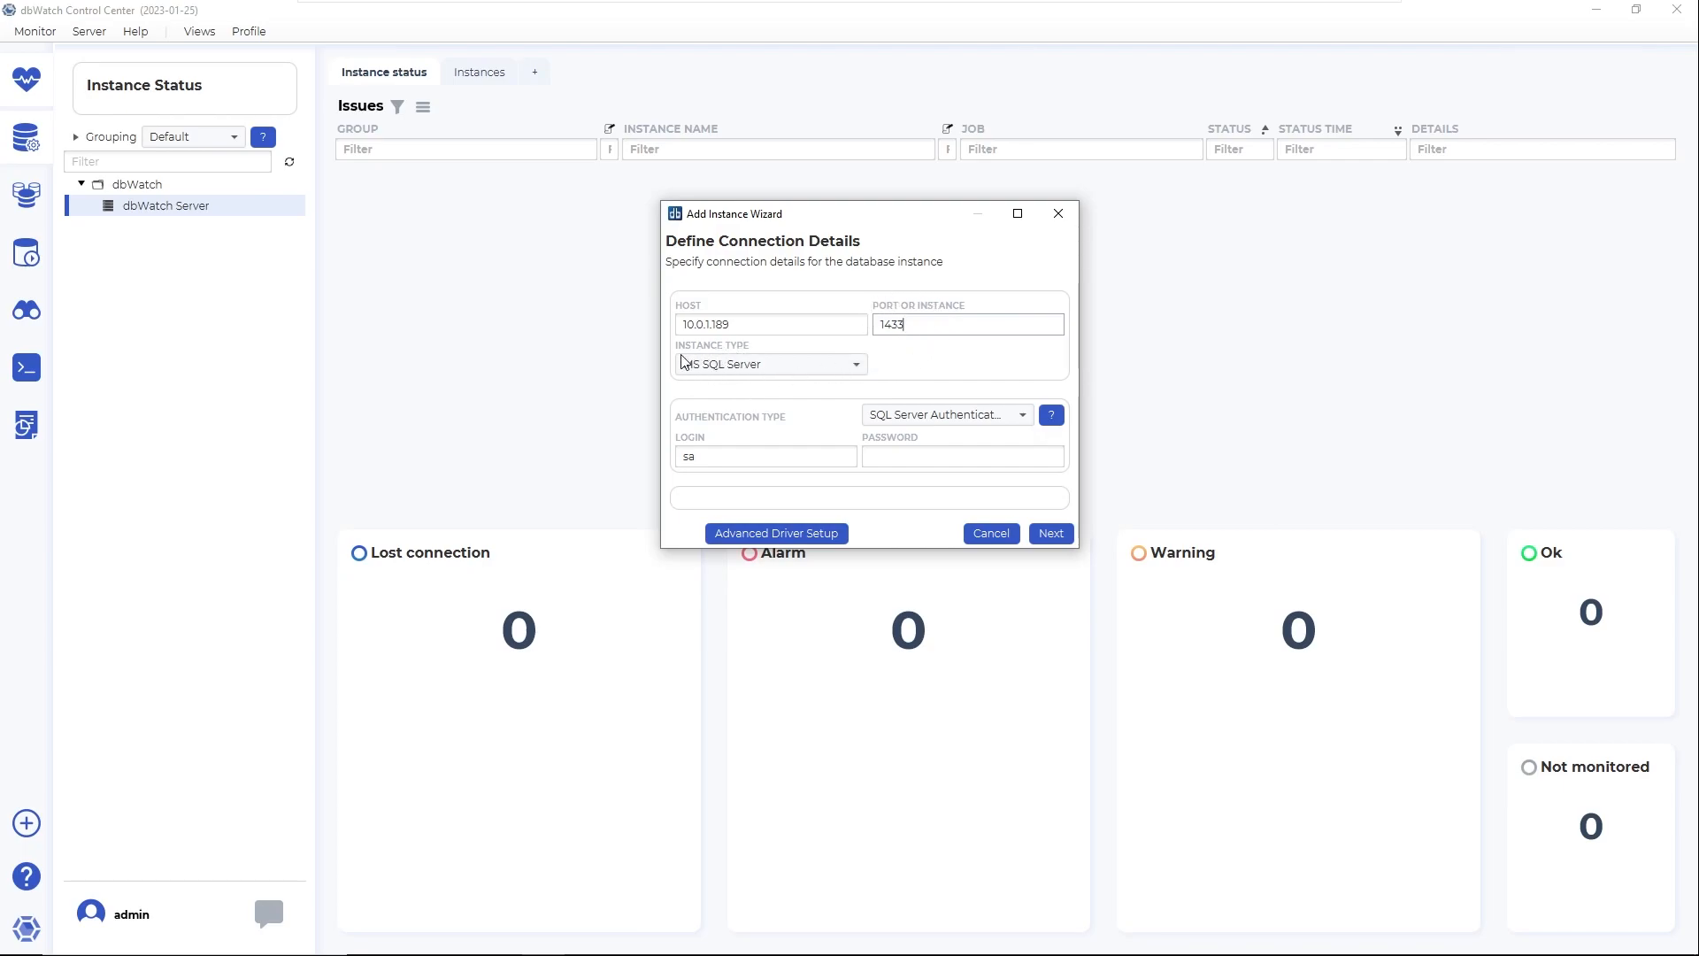
Check which instance types are offered, keeping MS SQL Server as the type.
click(856, 367)
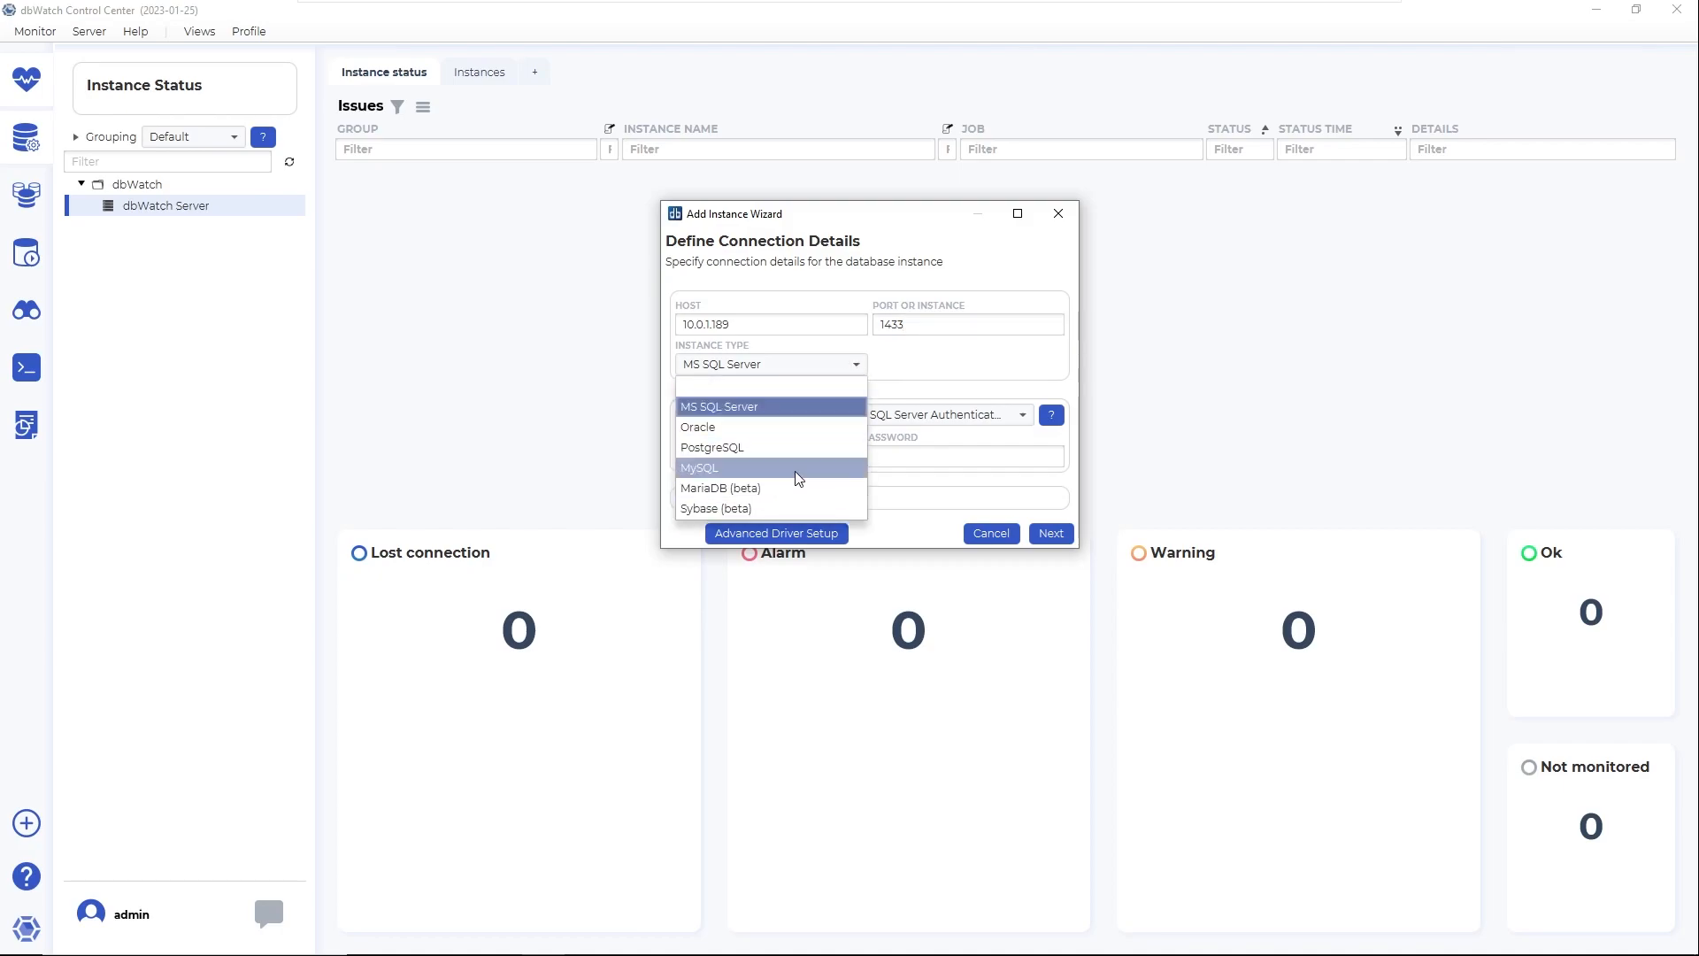
click(940, 370)
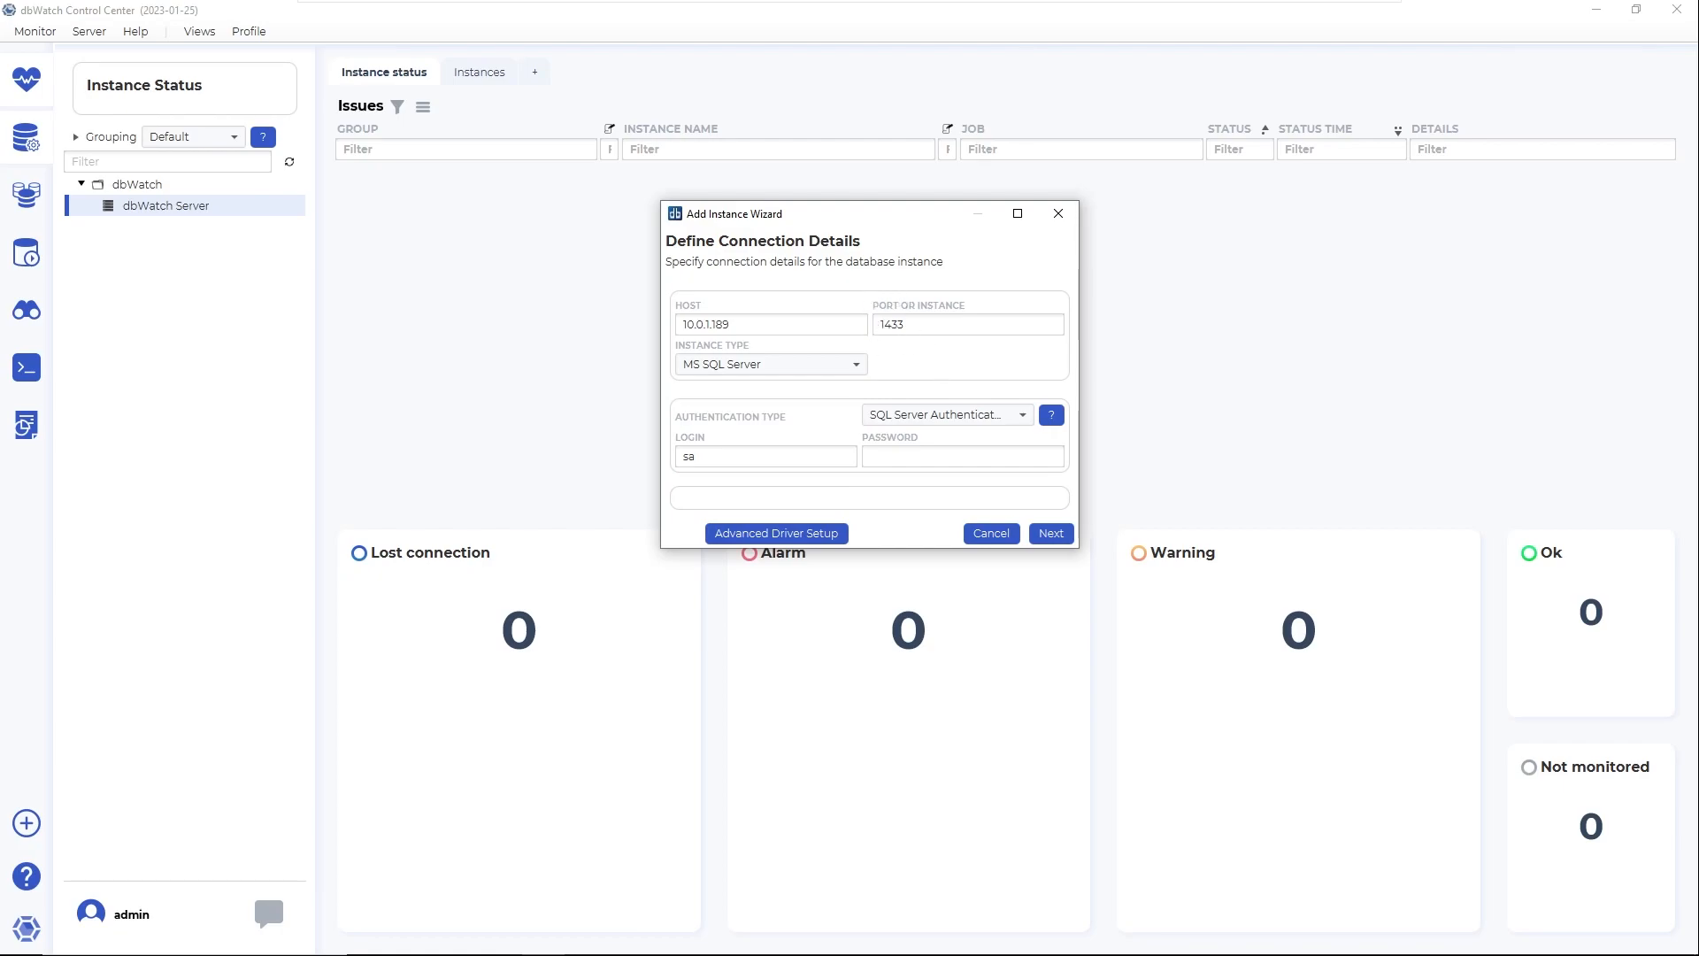
click(857, 365)
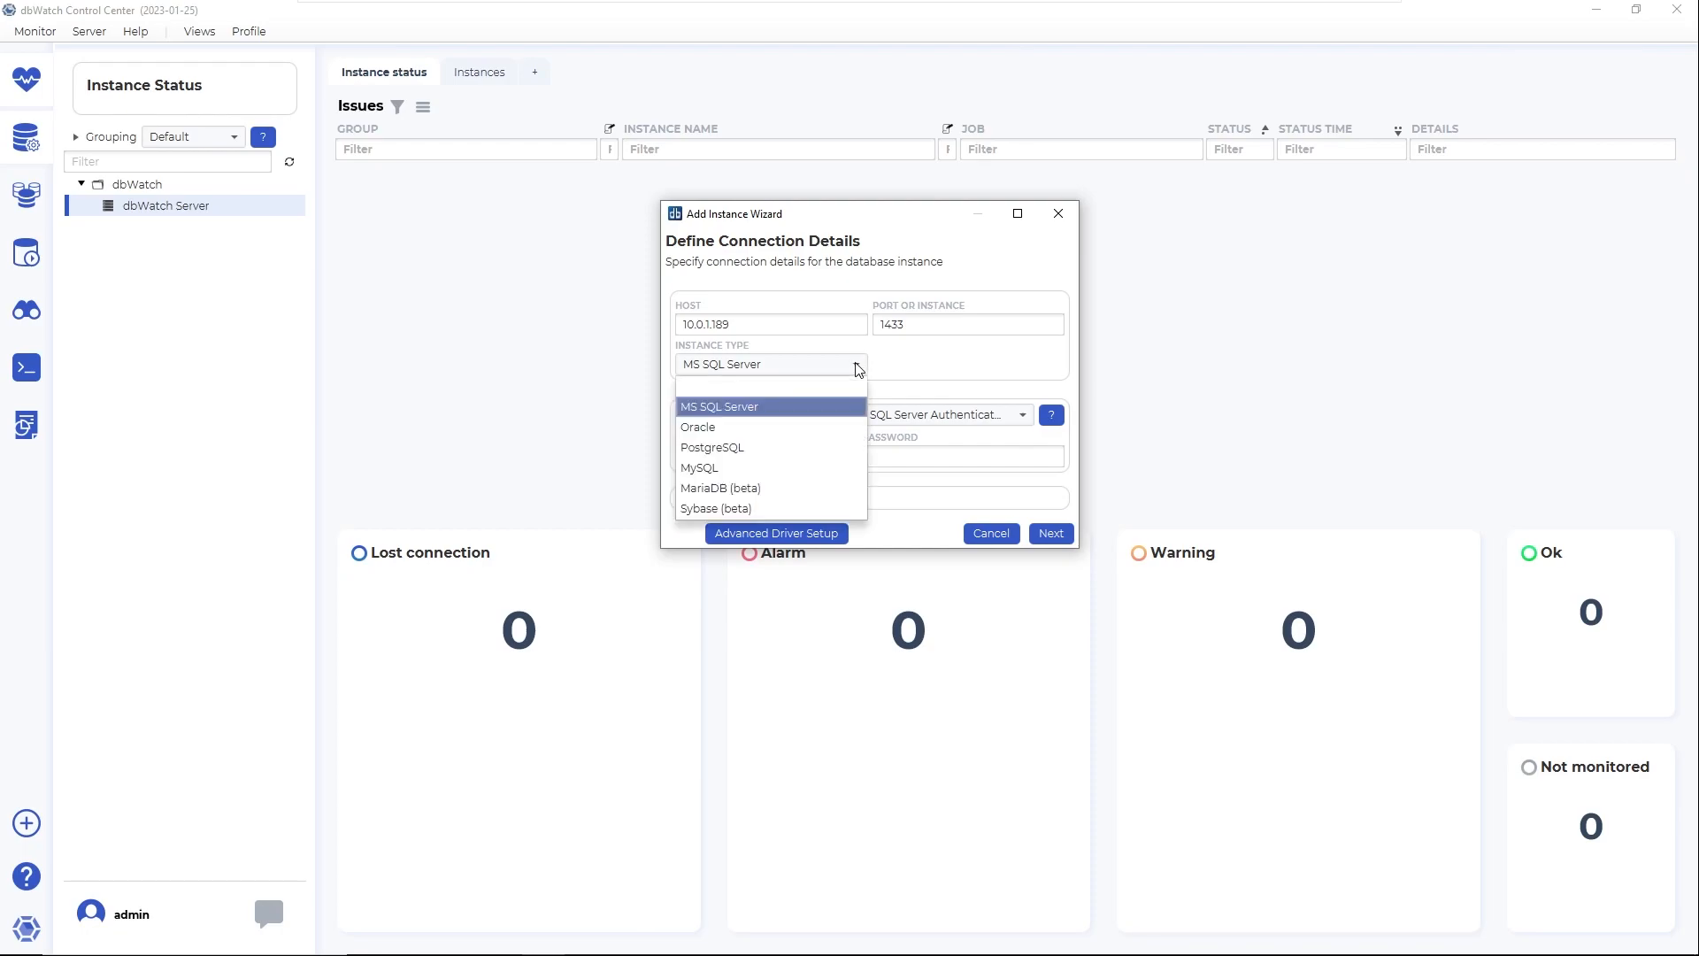
click(922, 370)
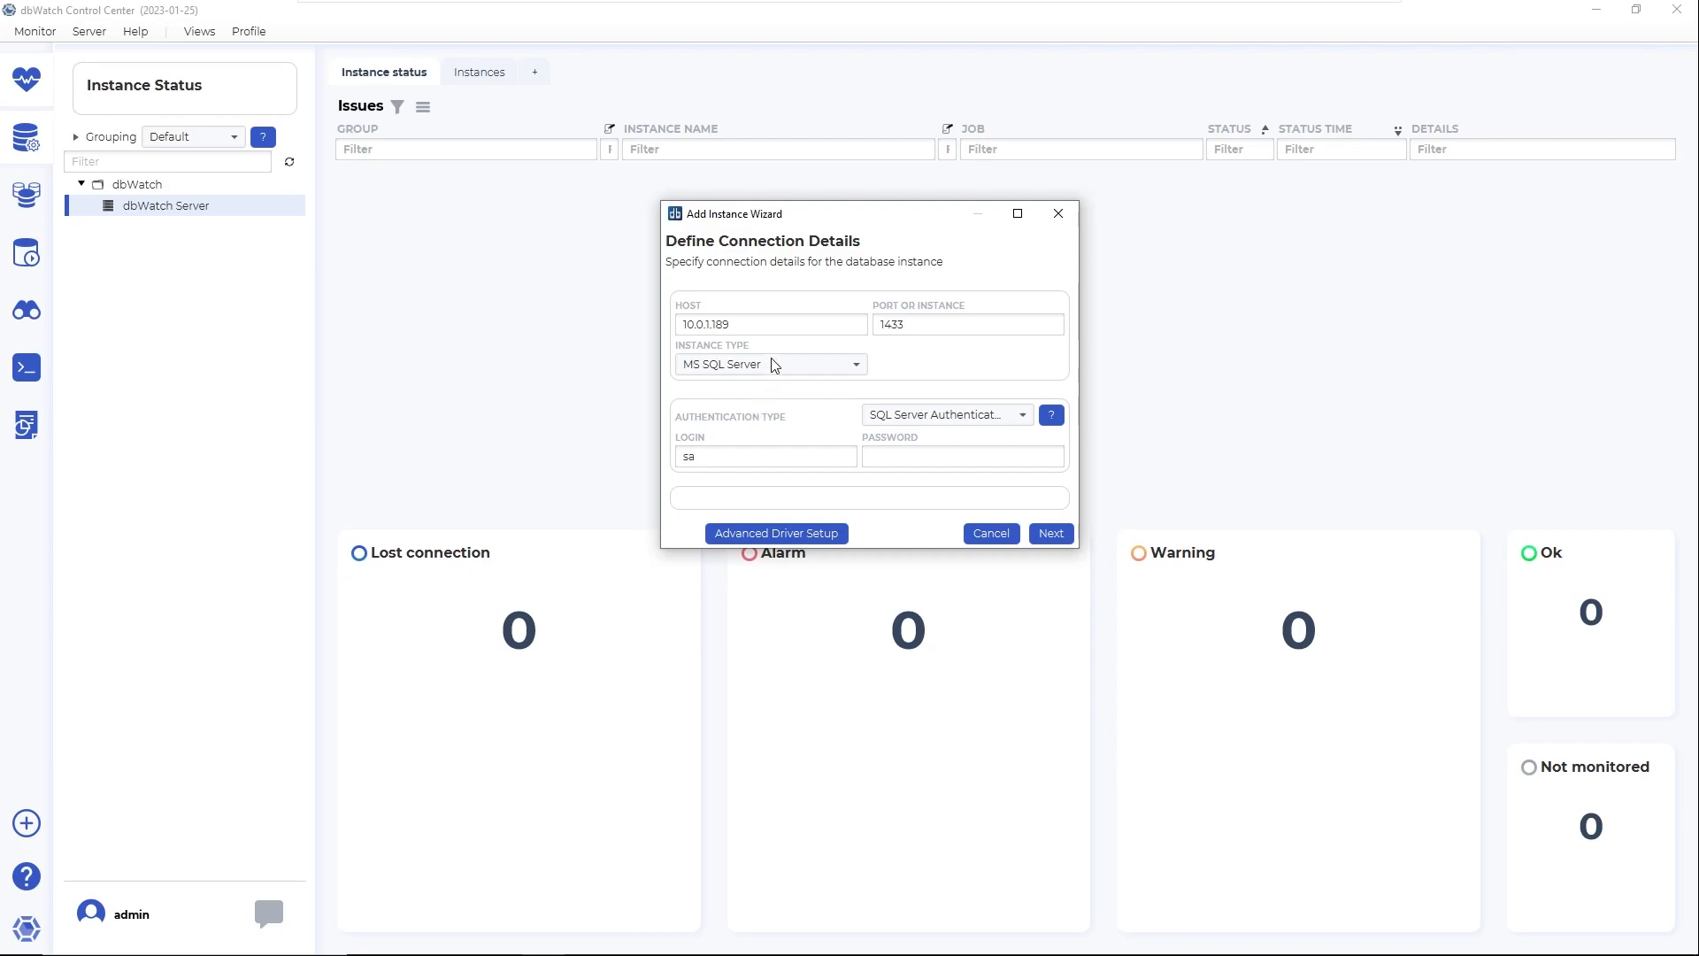
Fill in the login sa and the account password with SQL Server Authentication, and continue to the monitoring details.
double_click(689, 455)
key(BackSpace)
text(sa)
click(922, 416)
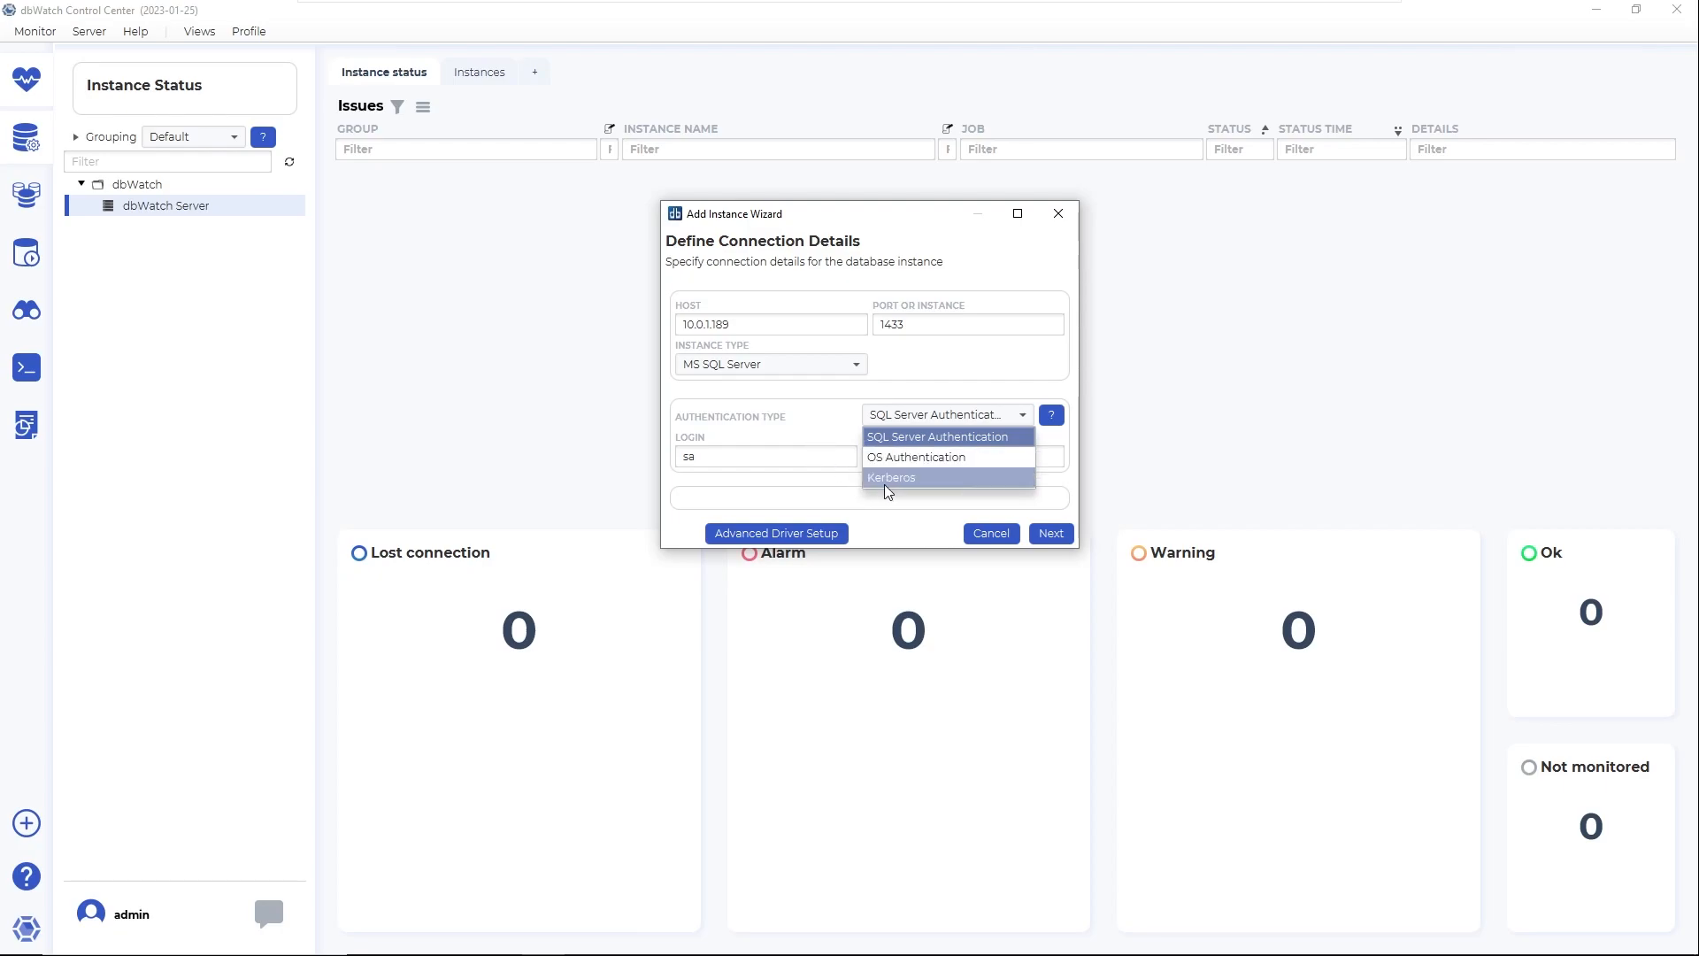
click(815, 440)
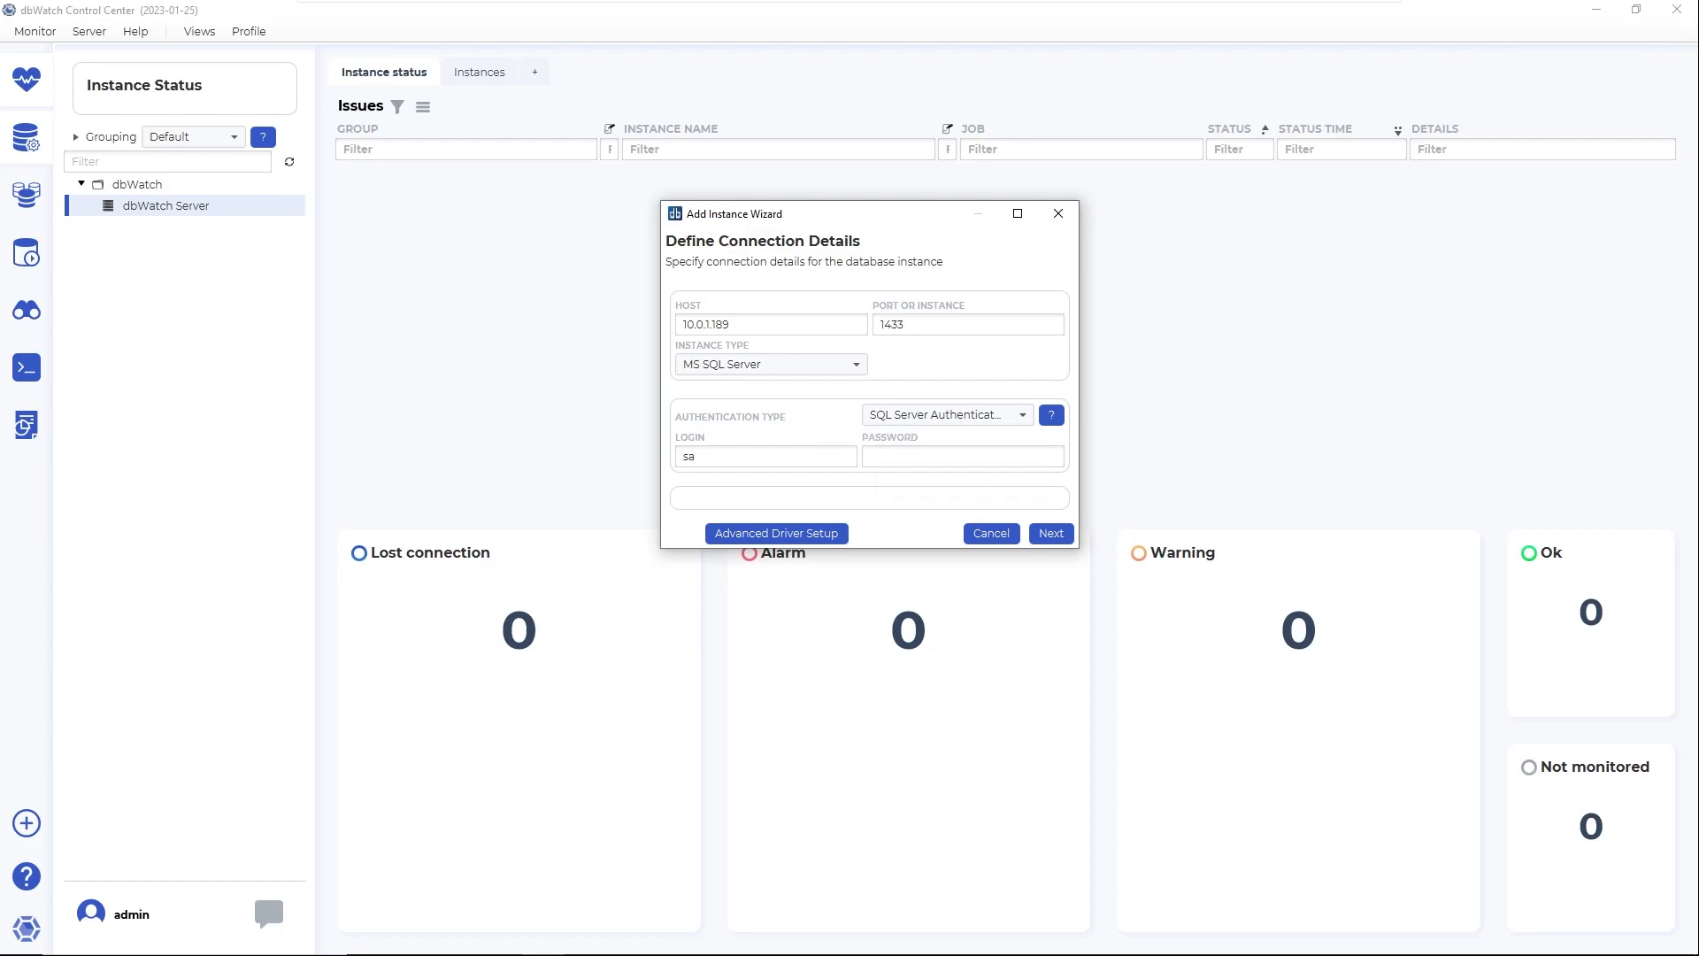
click(894, 455)
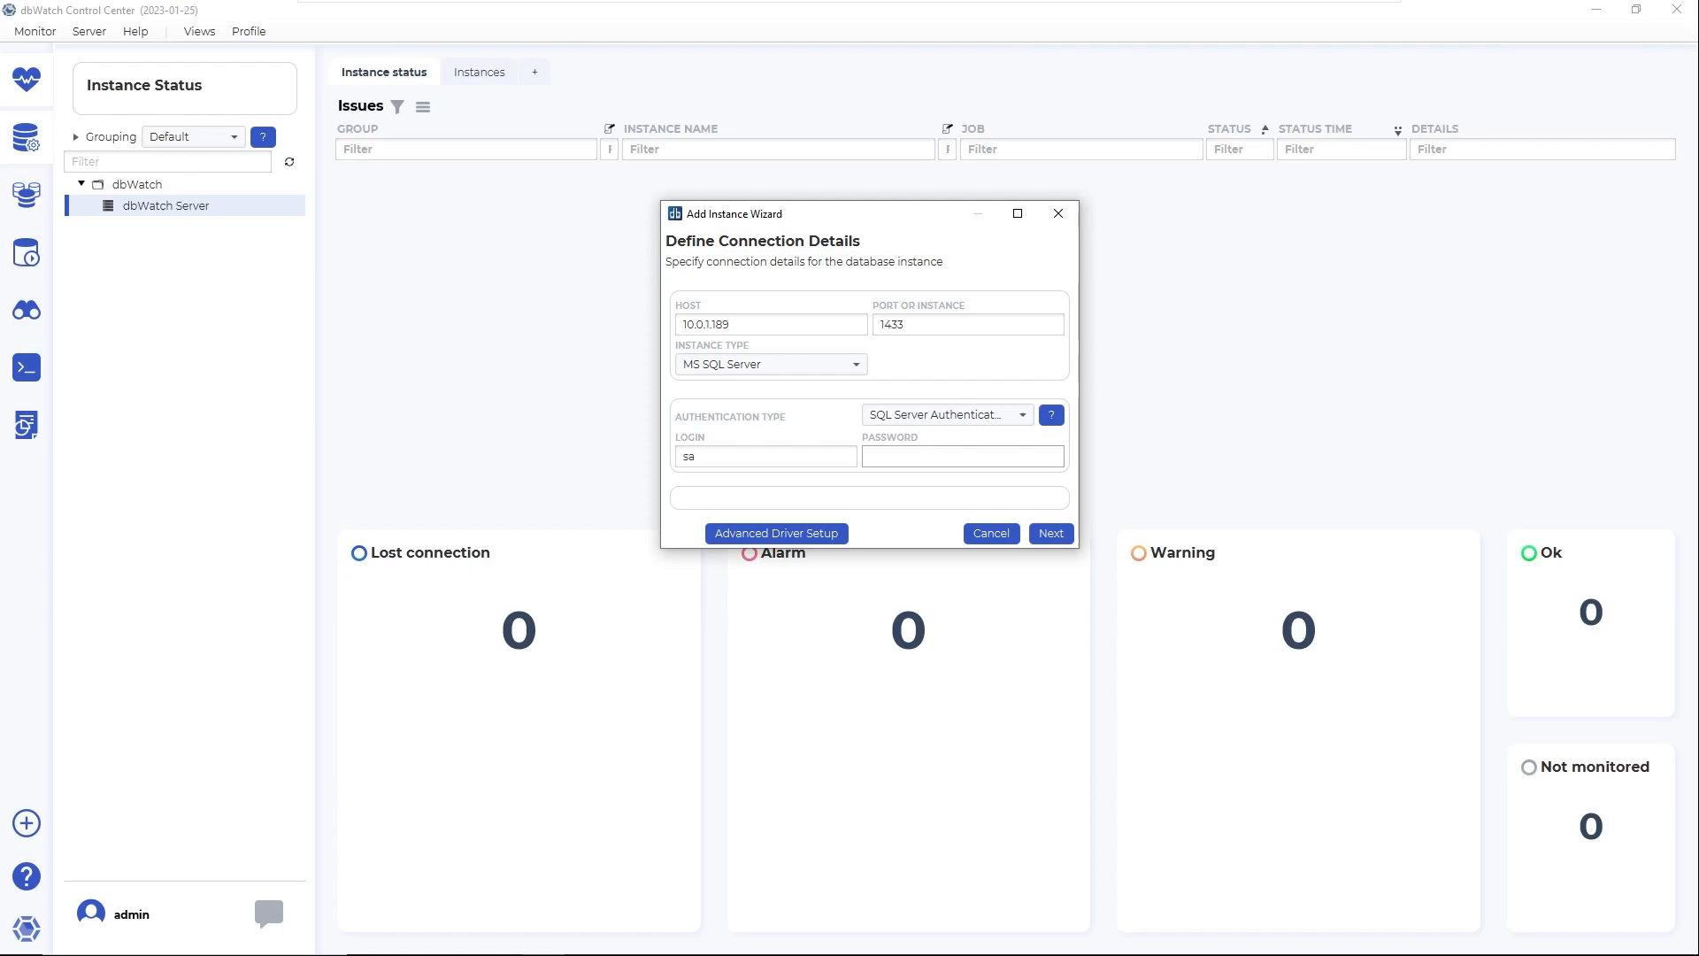
text(••••••)
click(1044, 534)
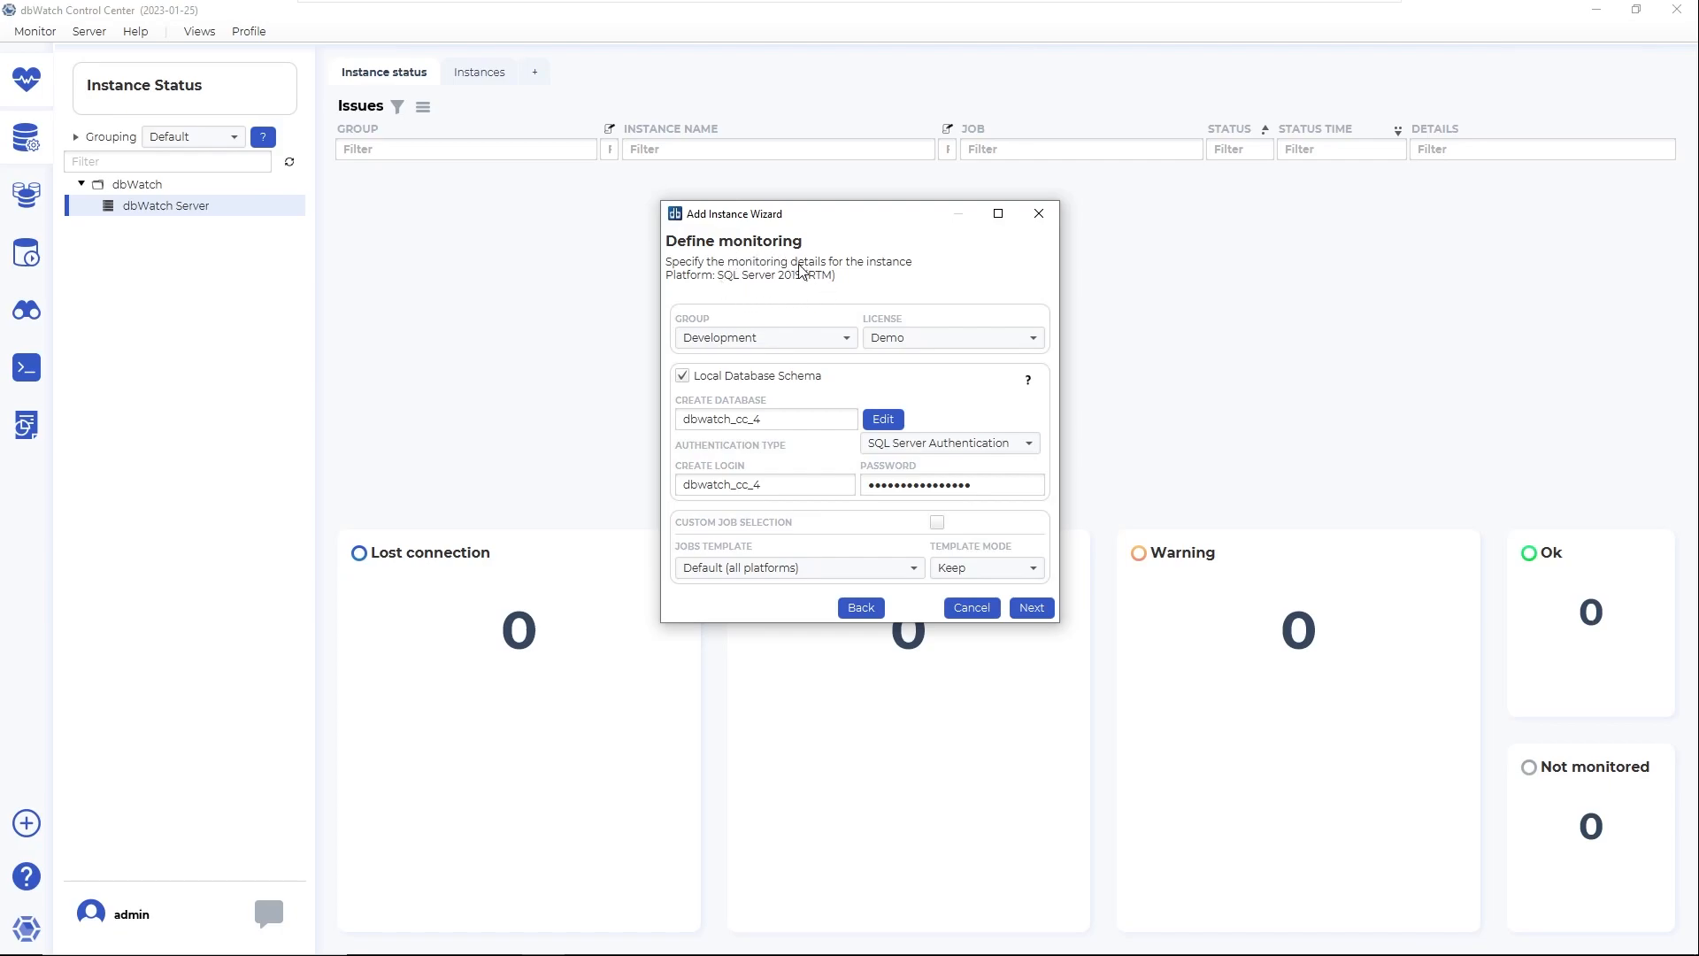
Review the available groups and licenses for the instance, keeping Development and Demo.
click(816, 341)
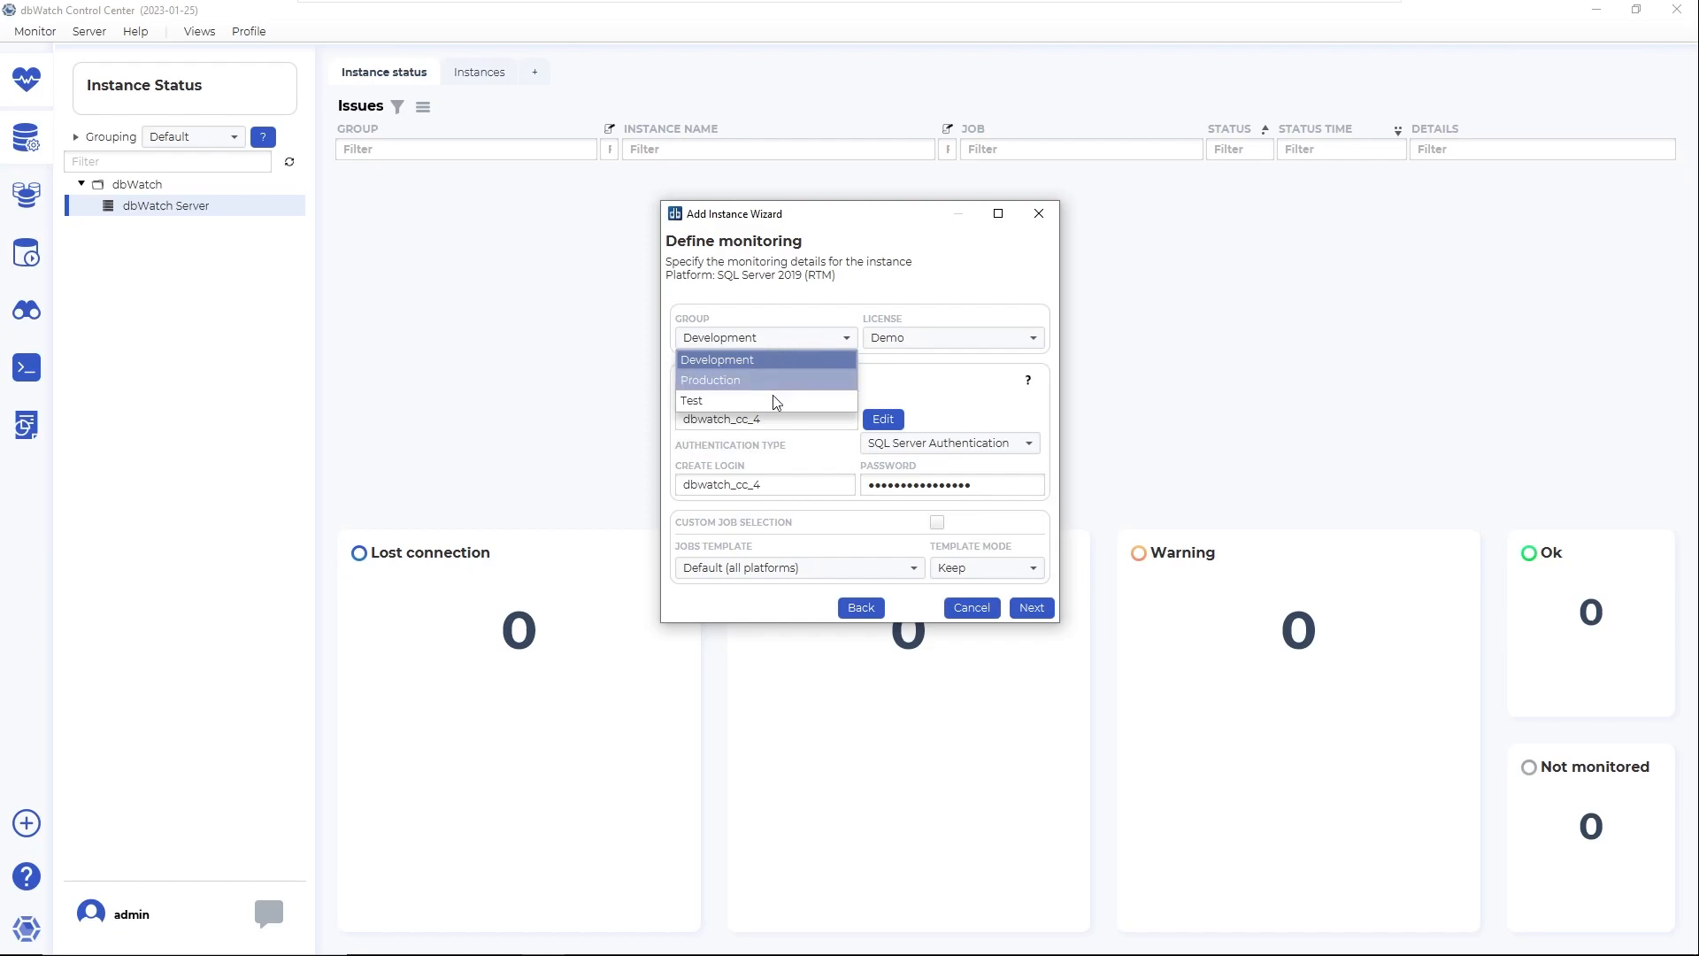
click(877, 291)
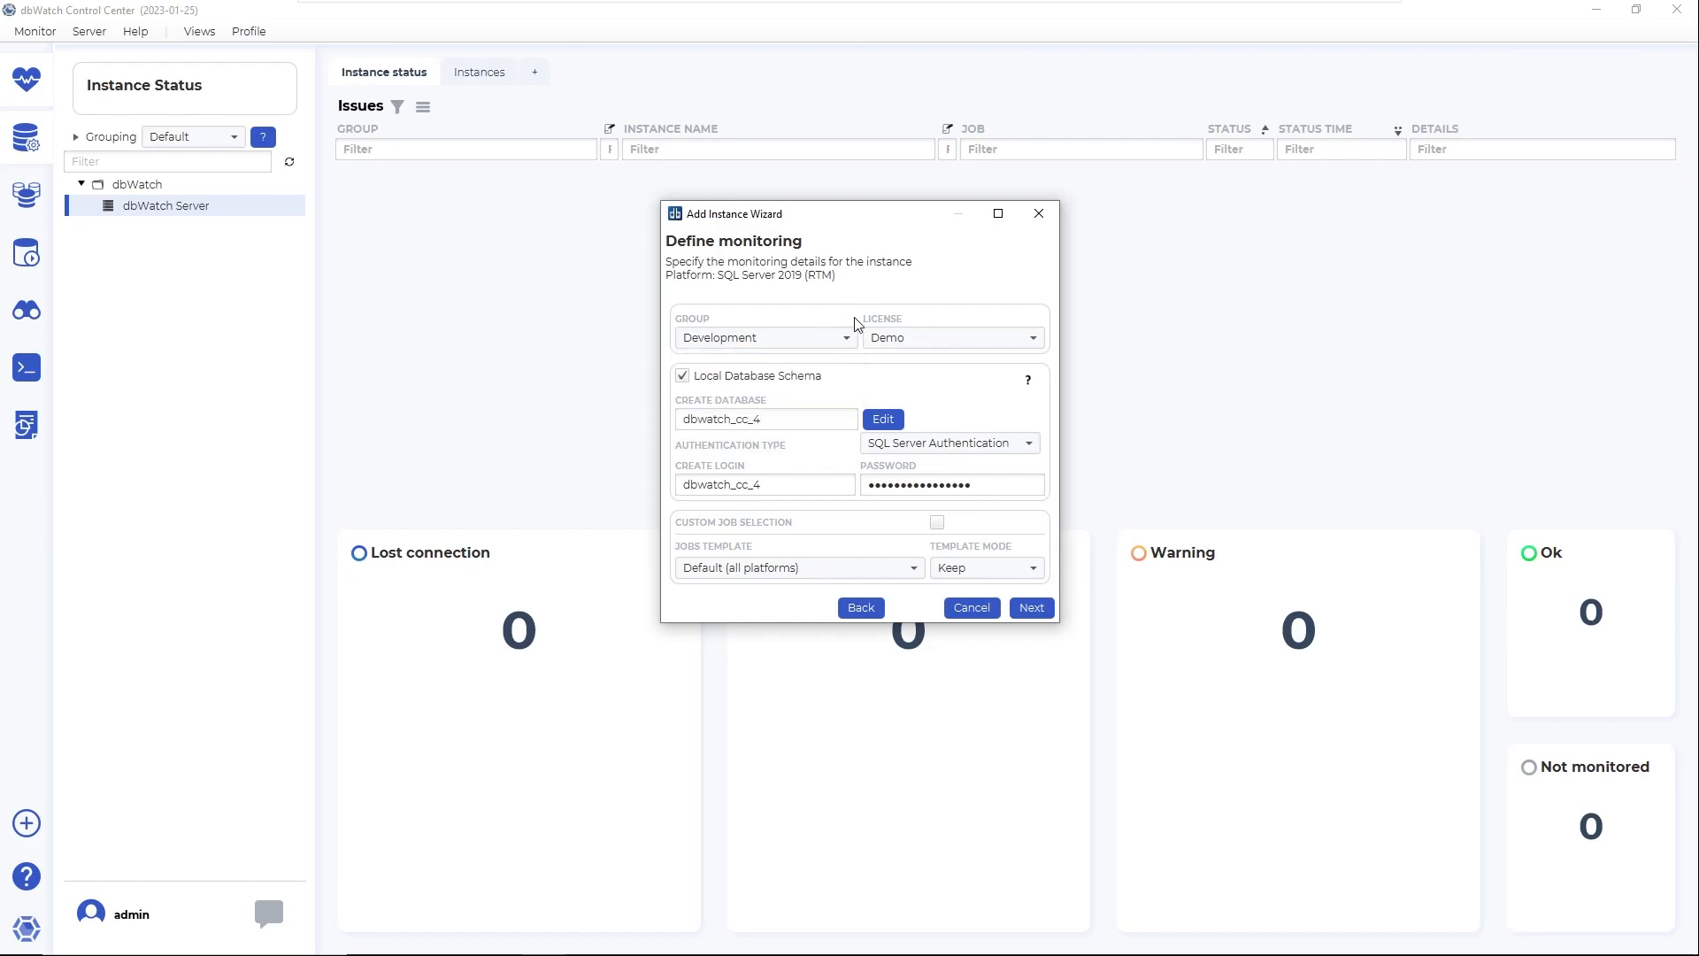
click(923, 341)
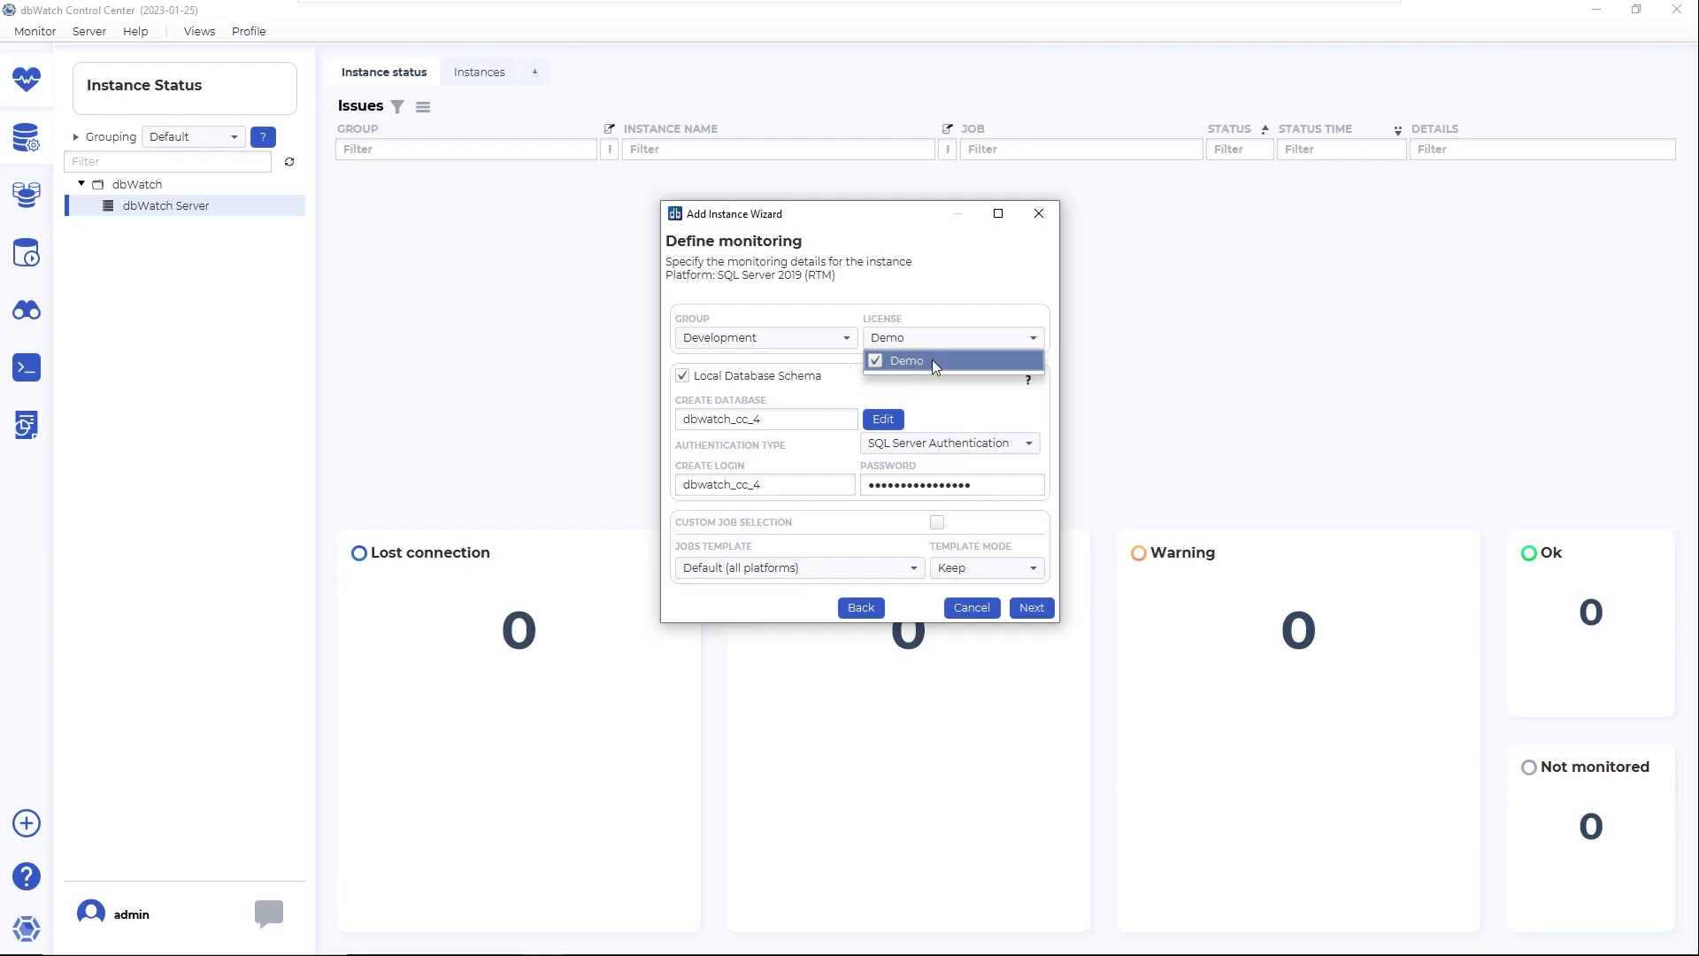
click(829, 389)
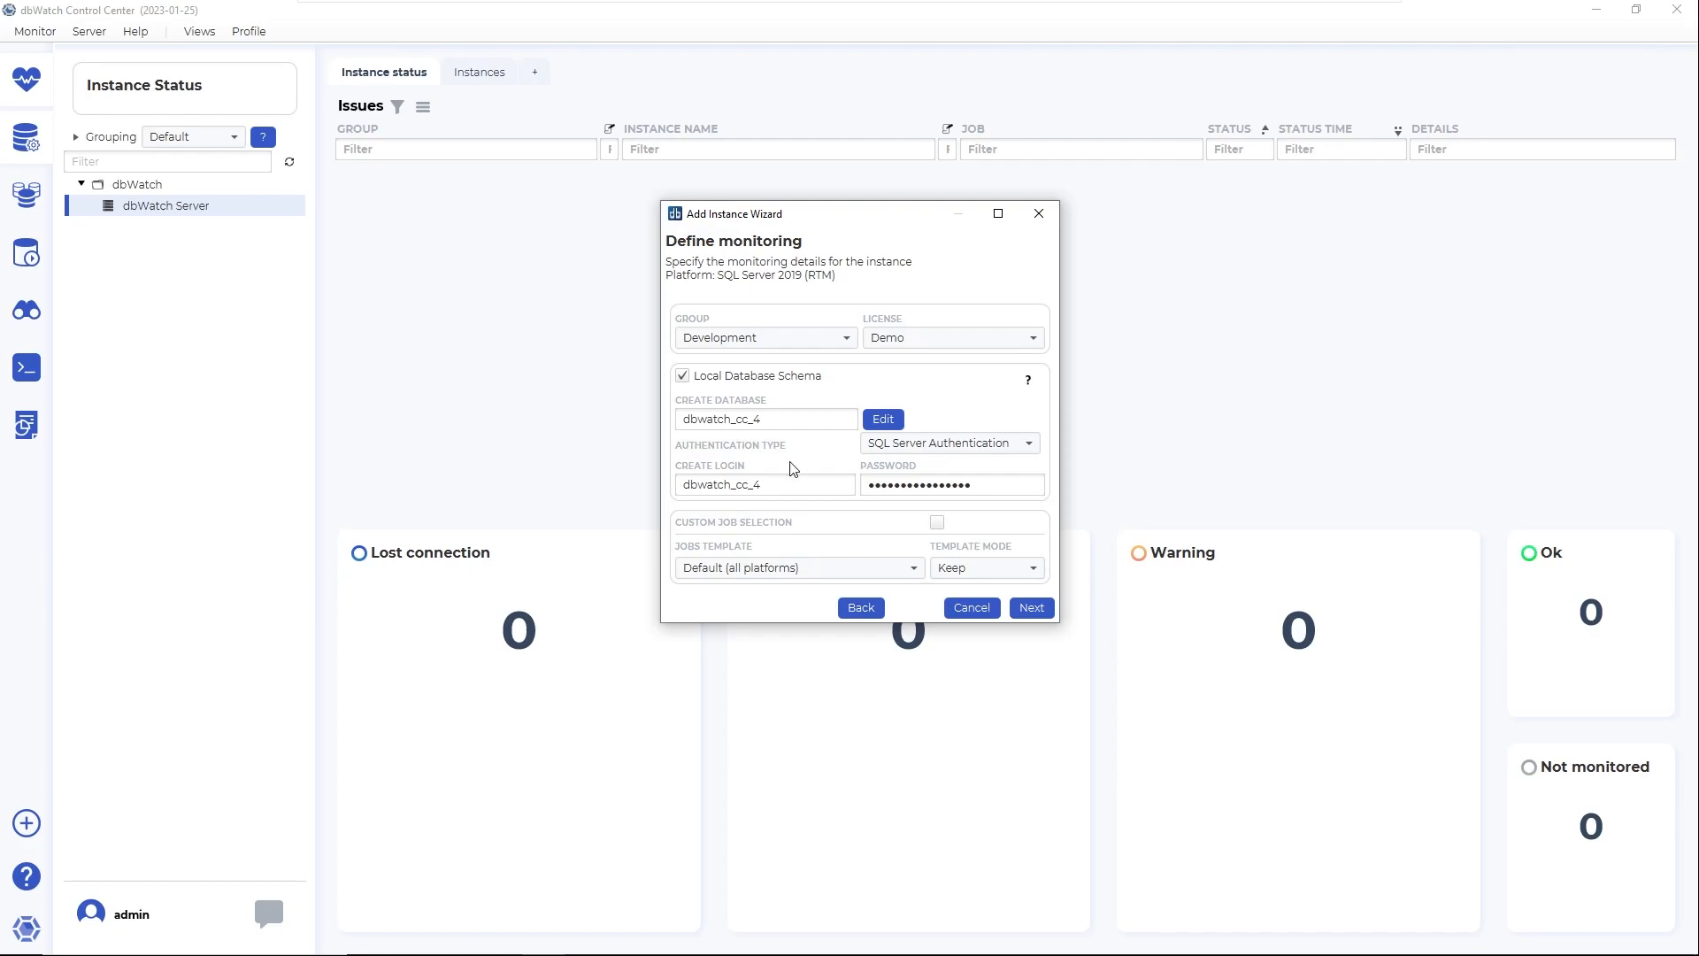
Name both the monitoring database and its login dbwatch_cc_pcu, checking the database details without changing them.
click(761, 419)
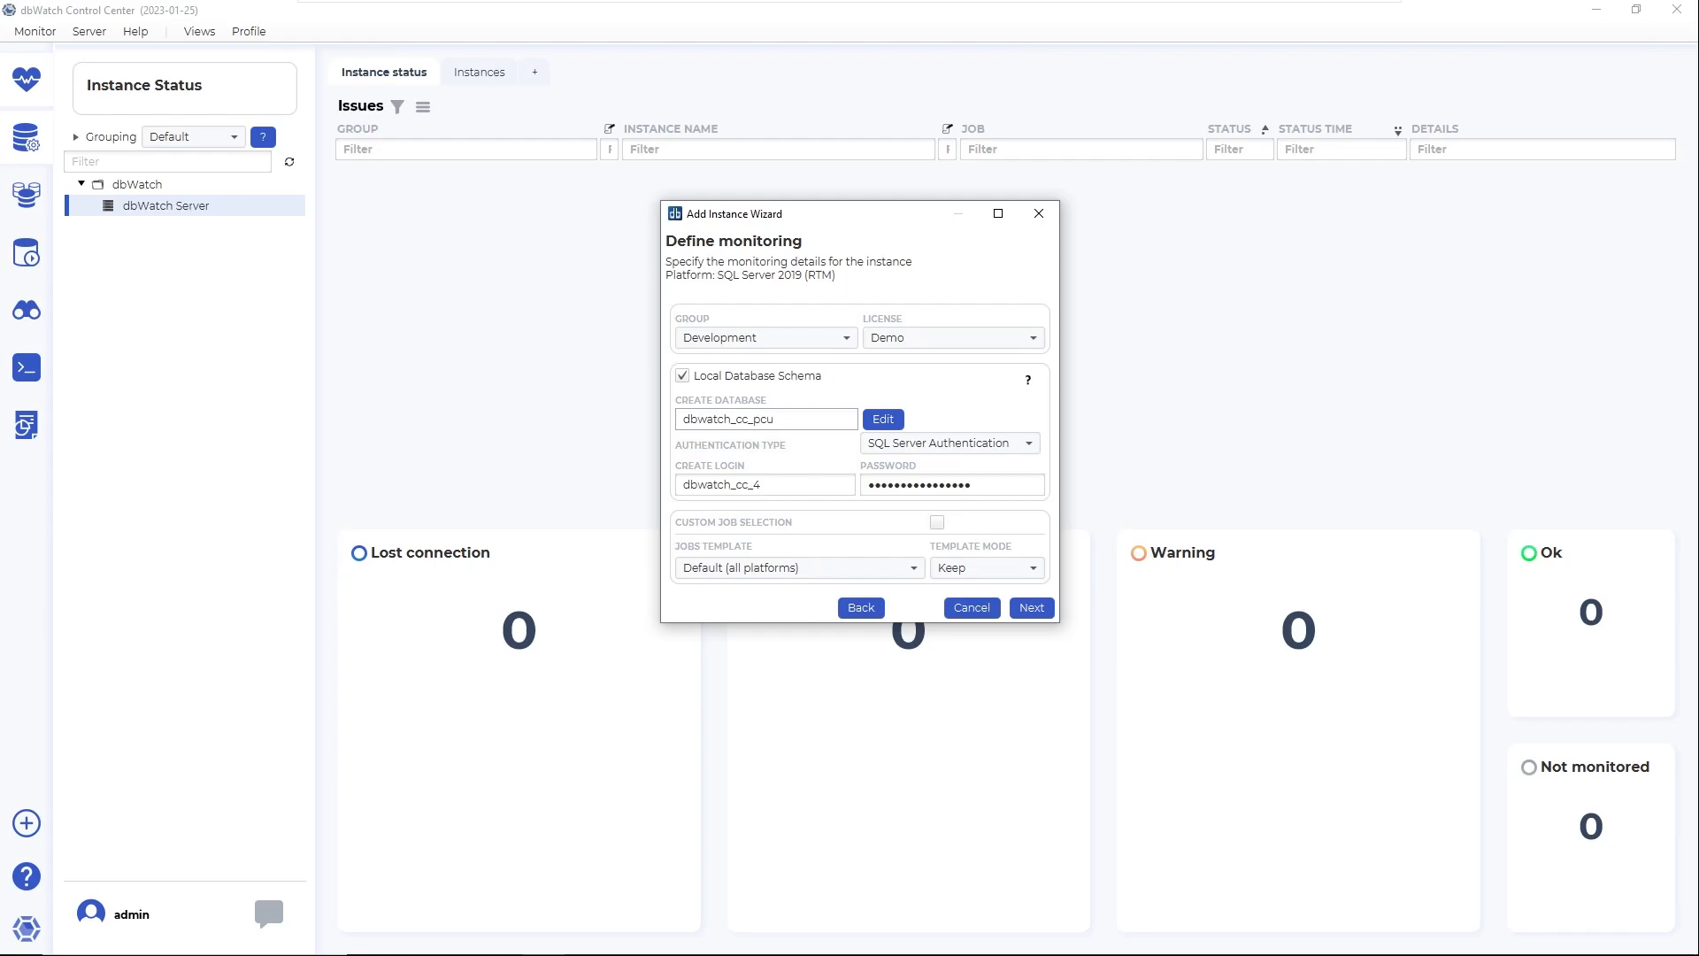
text(pcu)
click(881, 420)
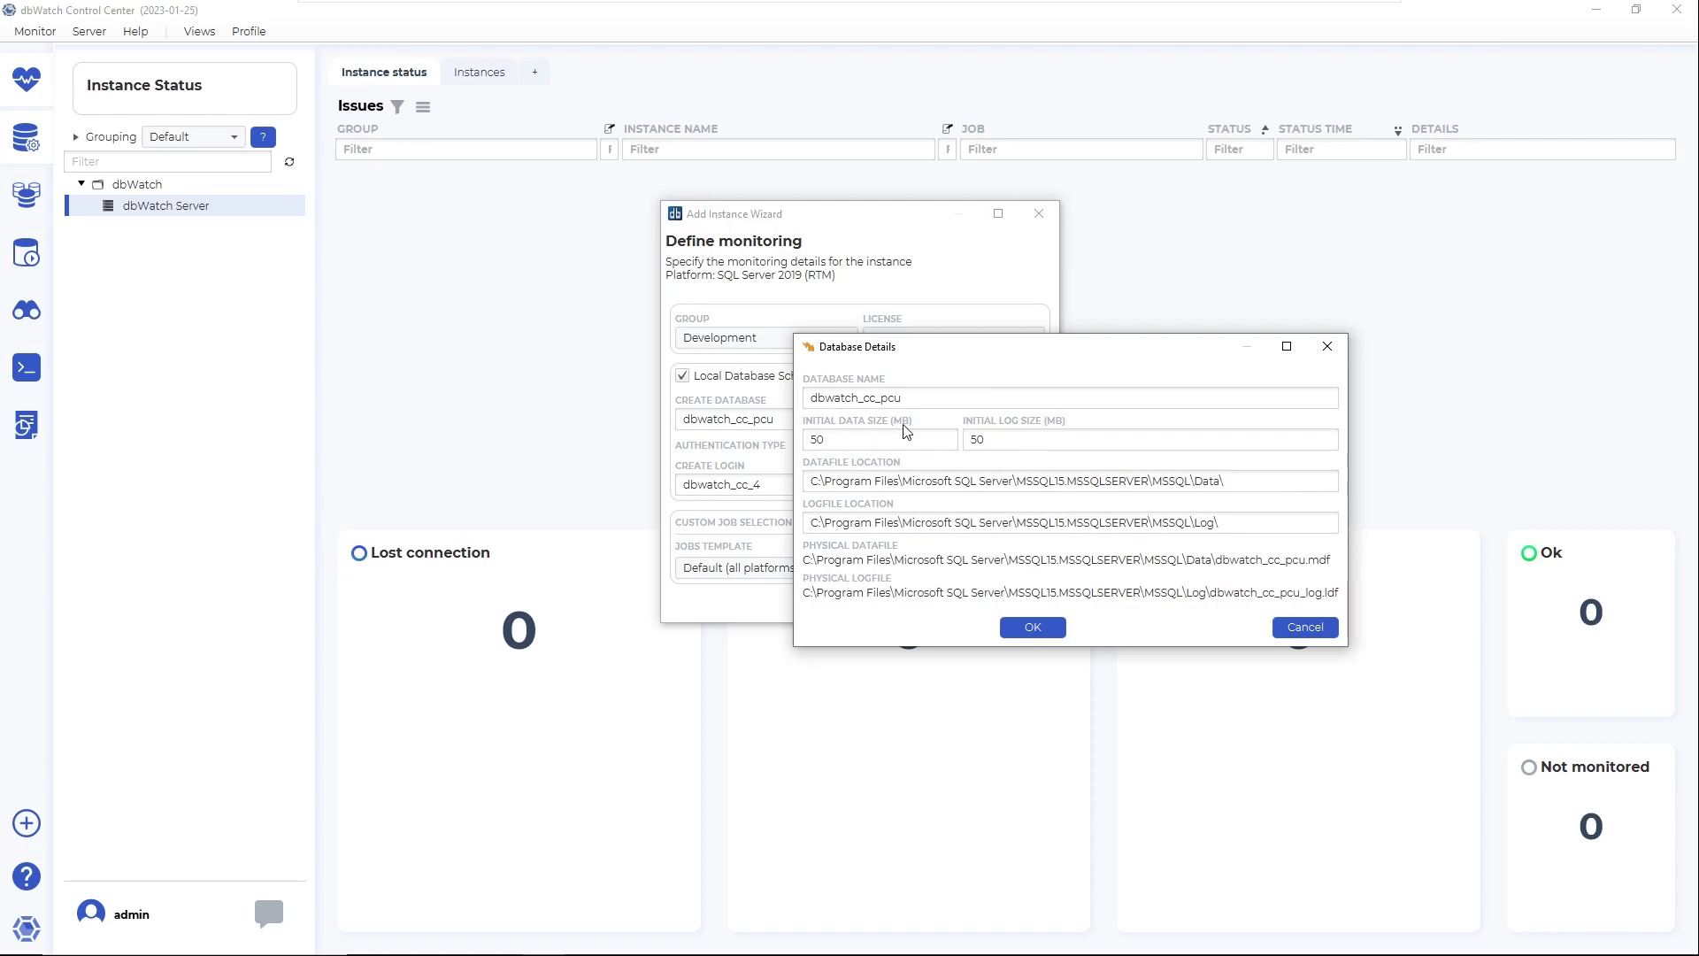
click(1314, 626)
click(762, 485)
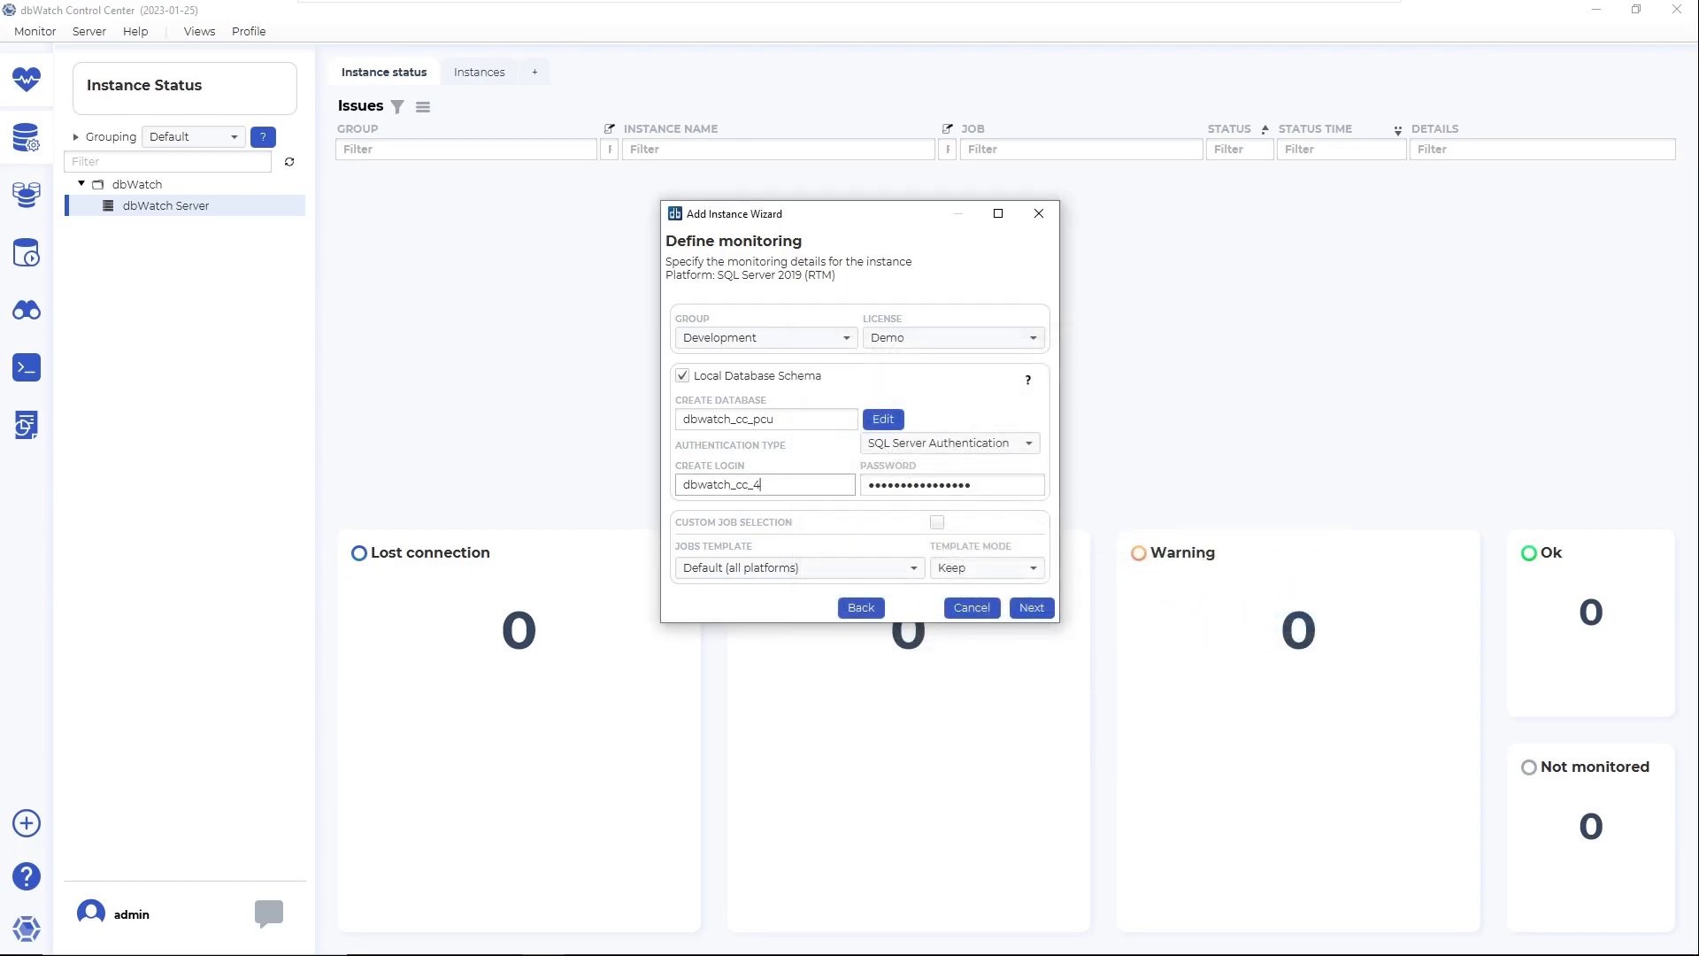
text(pcu)
Enable custom job selection to look over the jobs to install, and switch it off again.
click(938, 524)
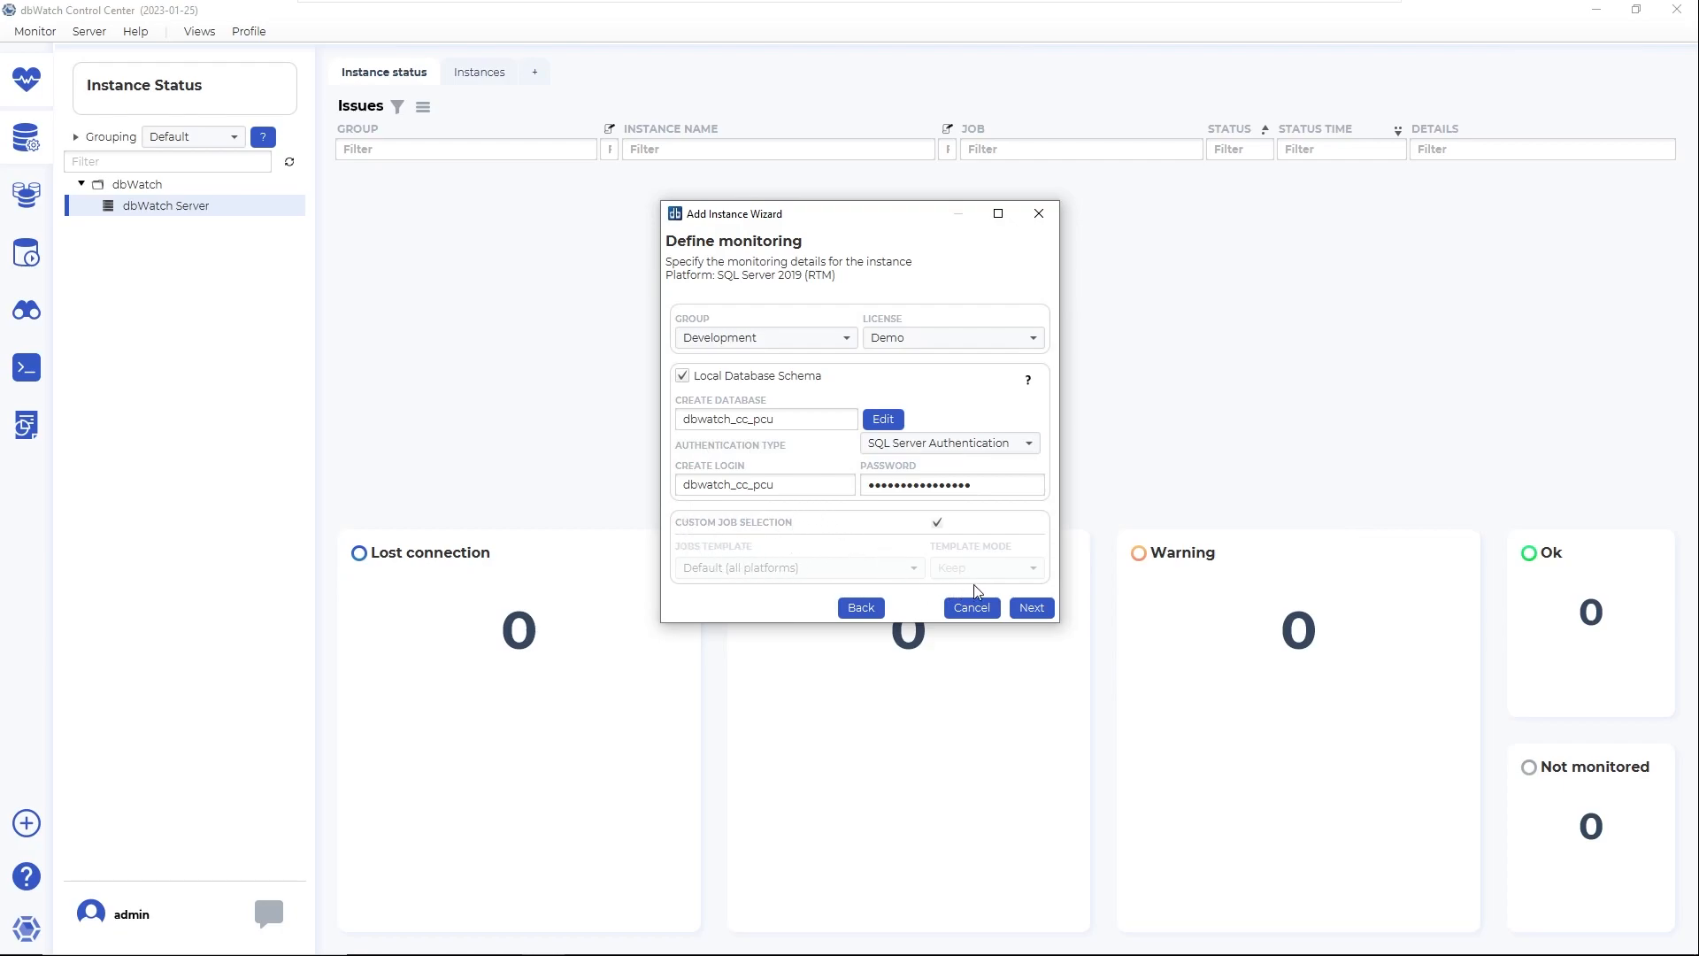
click(1029, 608)
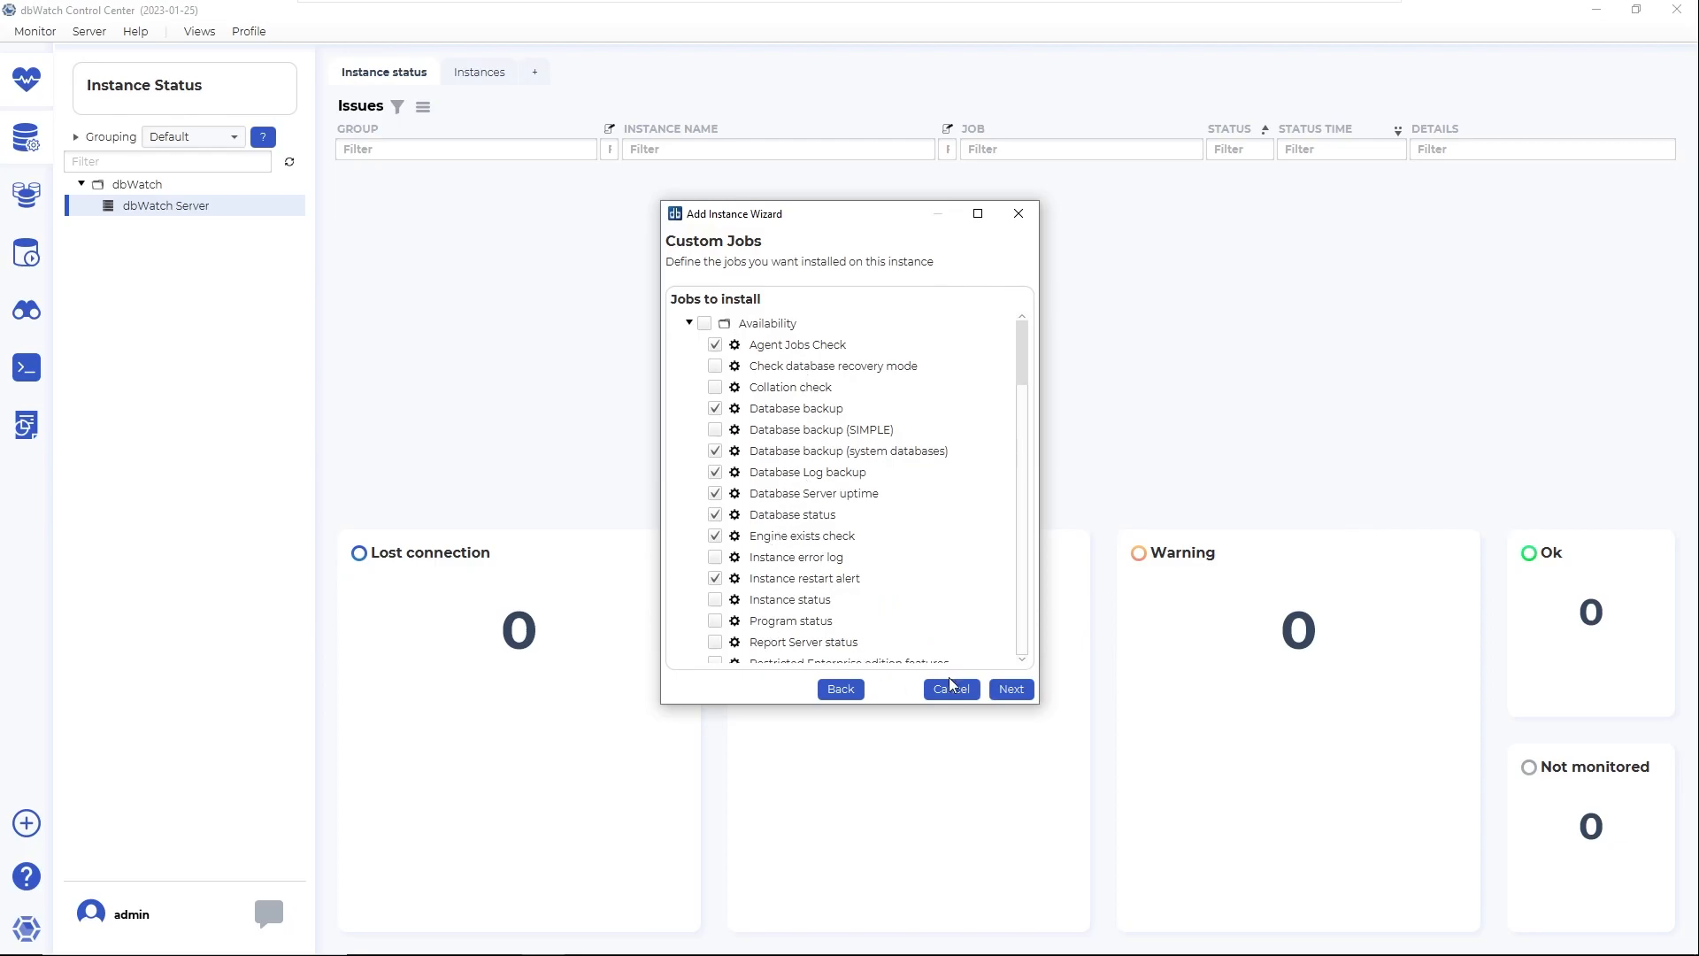
click(838, 689)
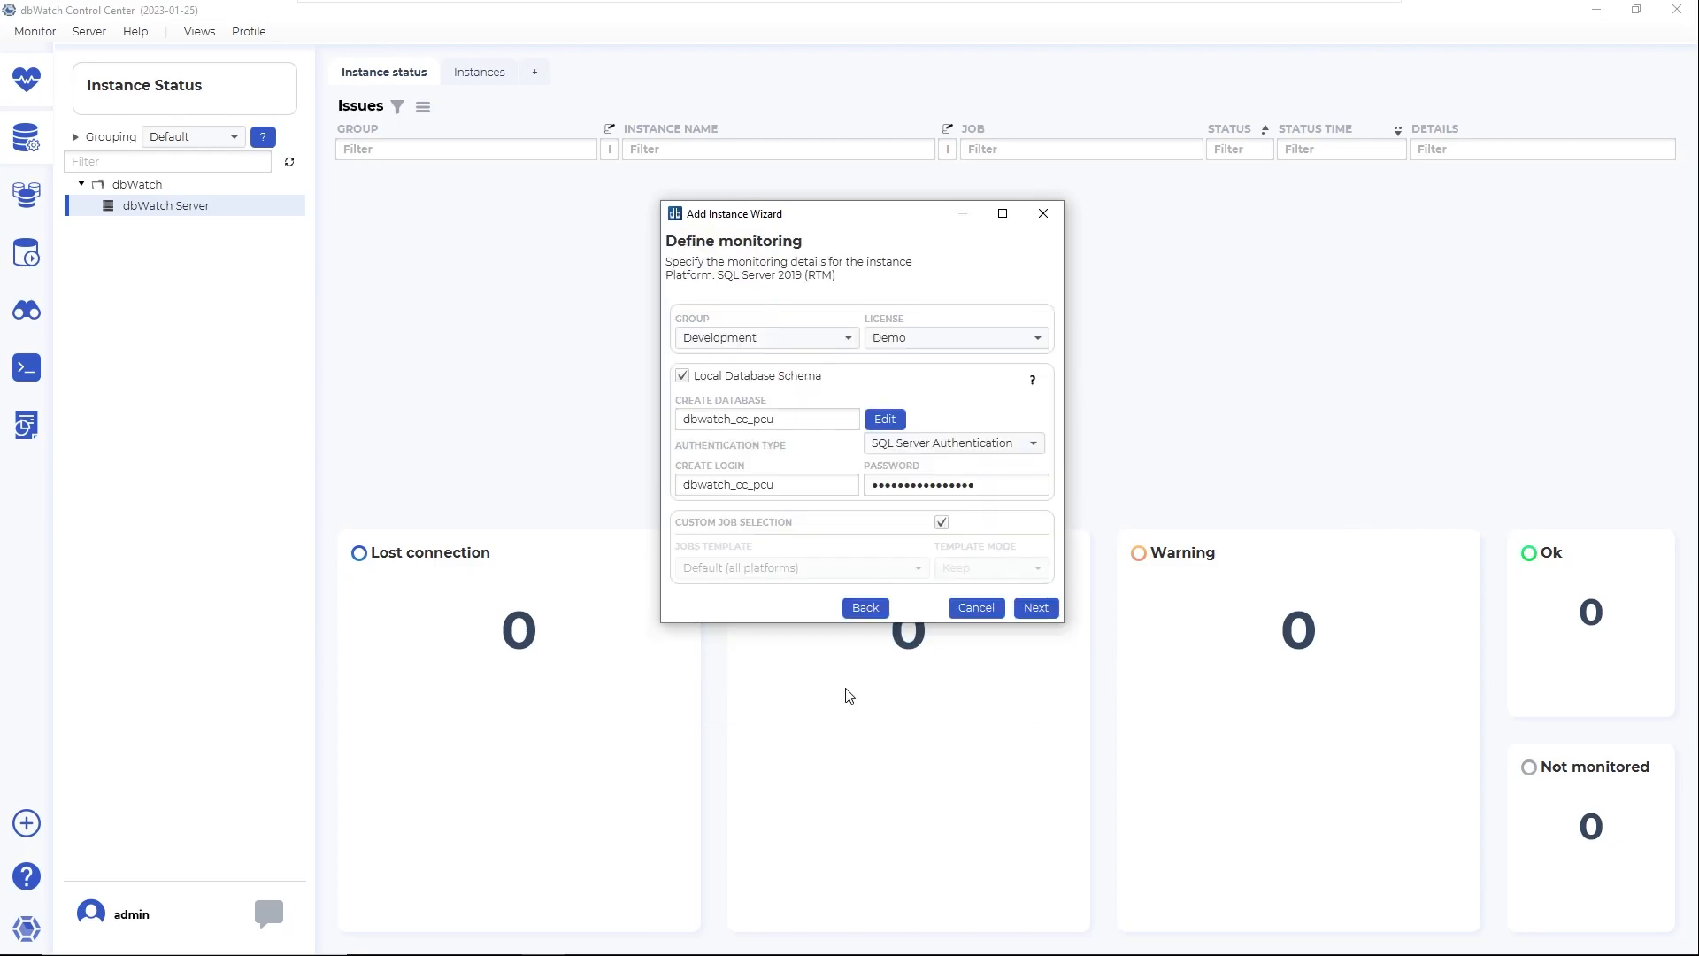
click(942, 523)
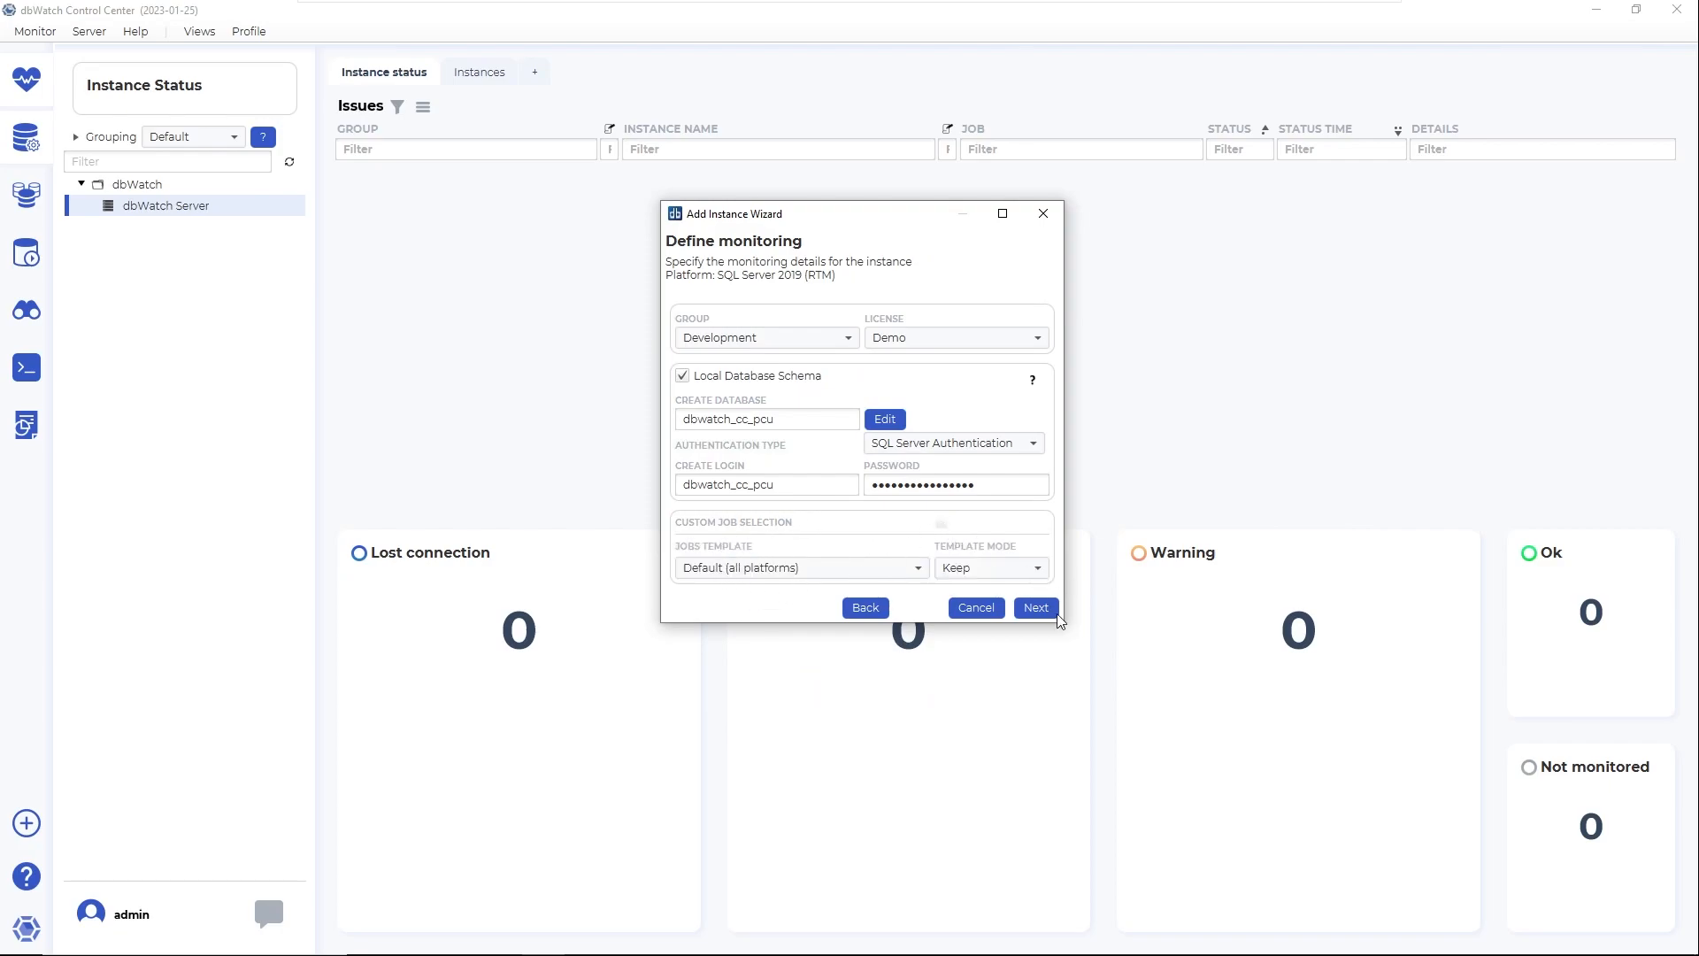
Accept the existing module authentications and install the instance with the display name joiol.
click(1034, 609)
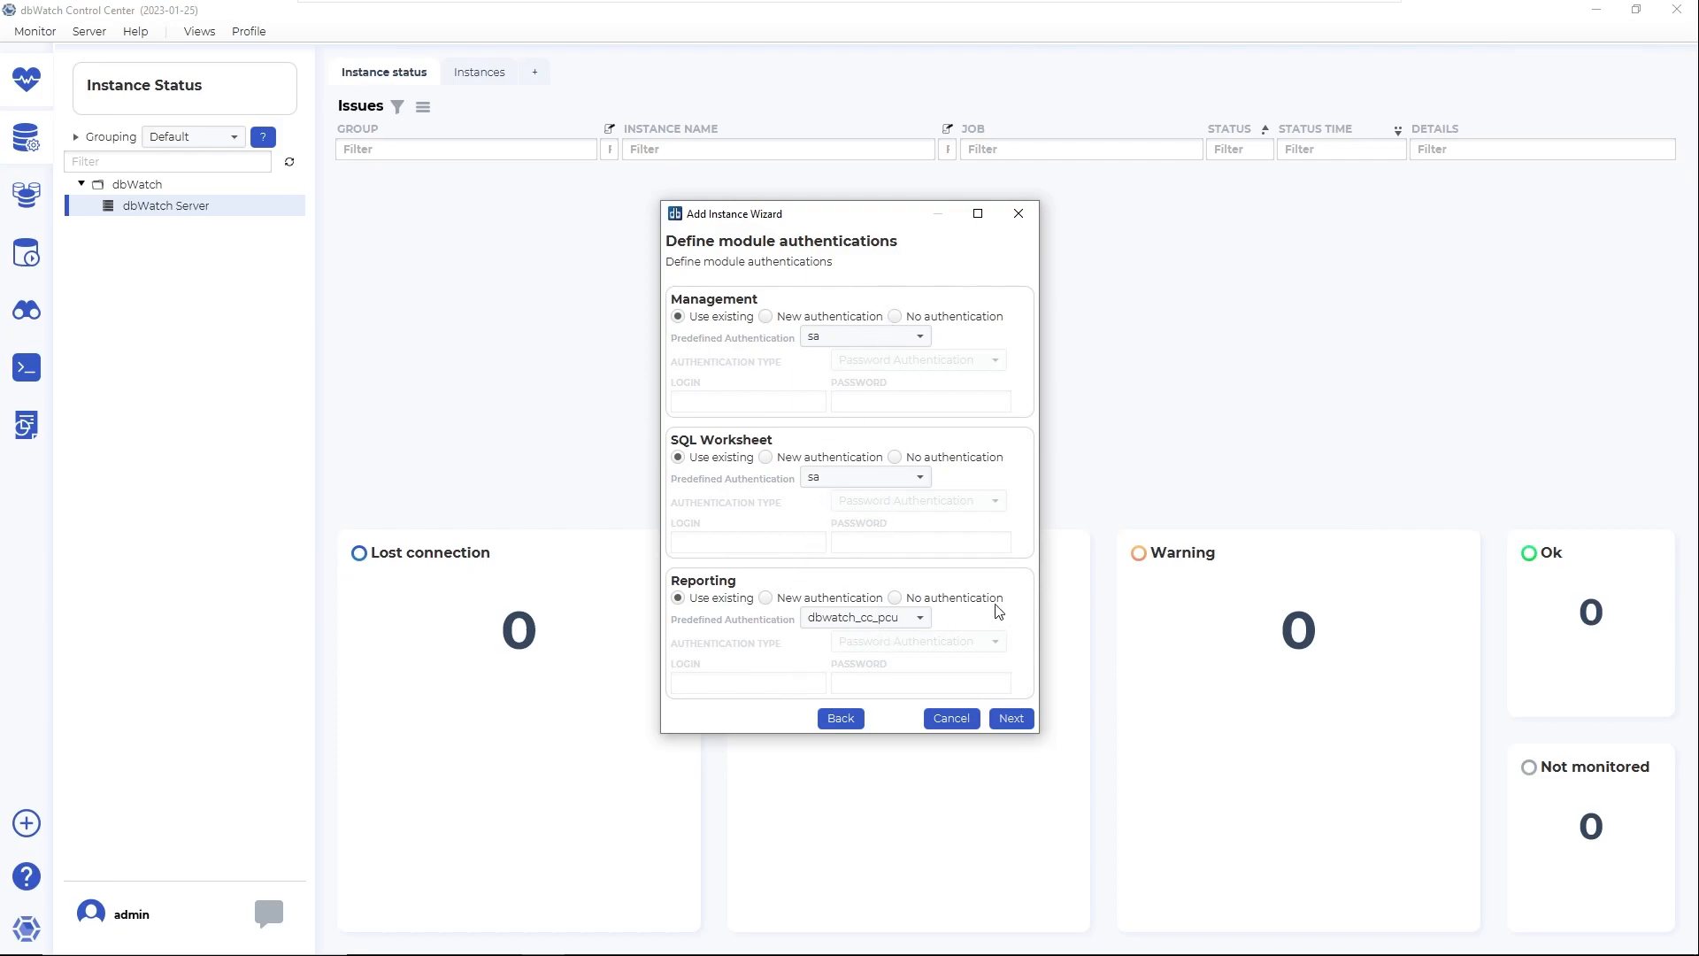
click(1011, 718)
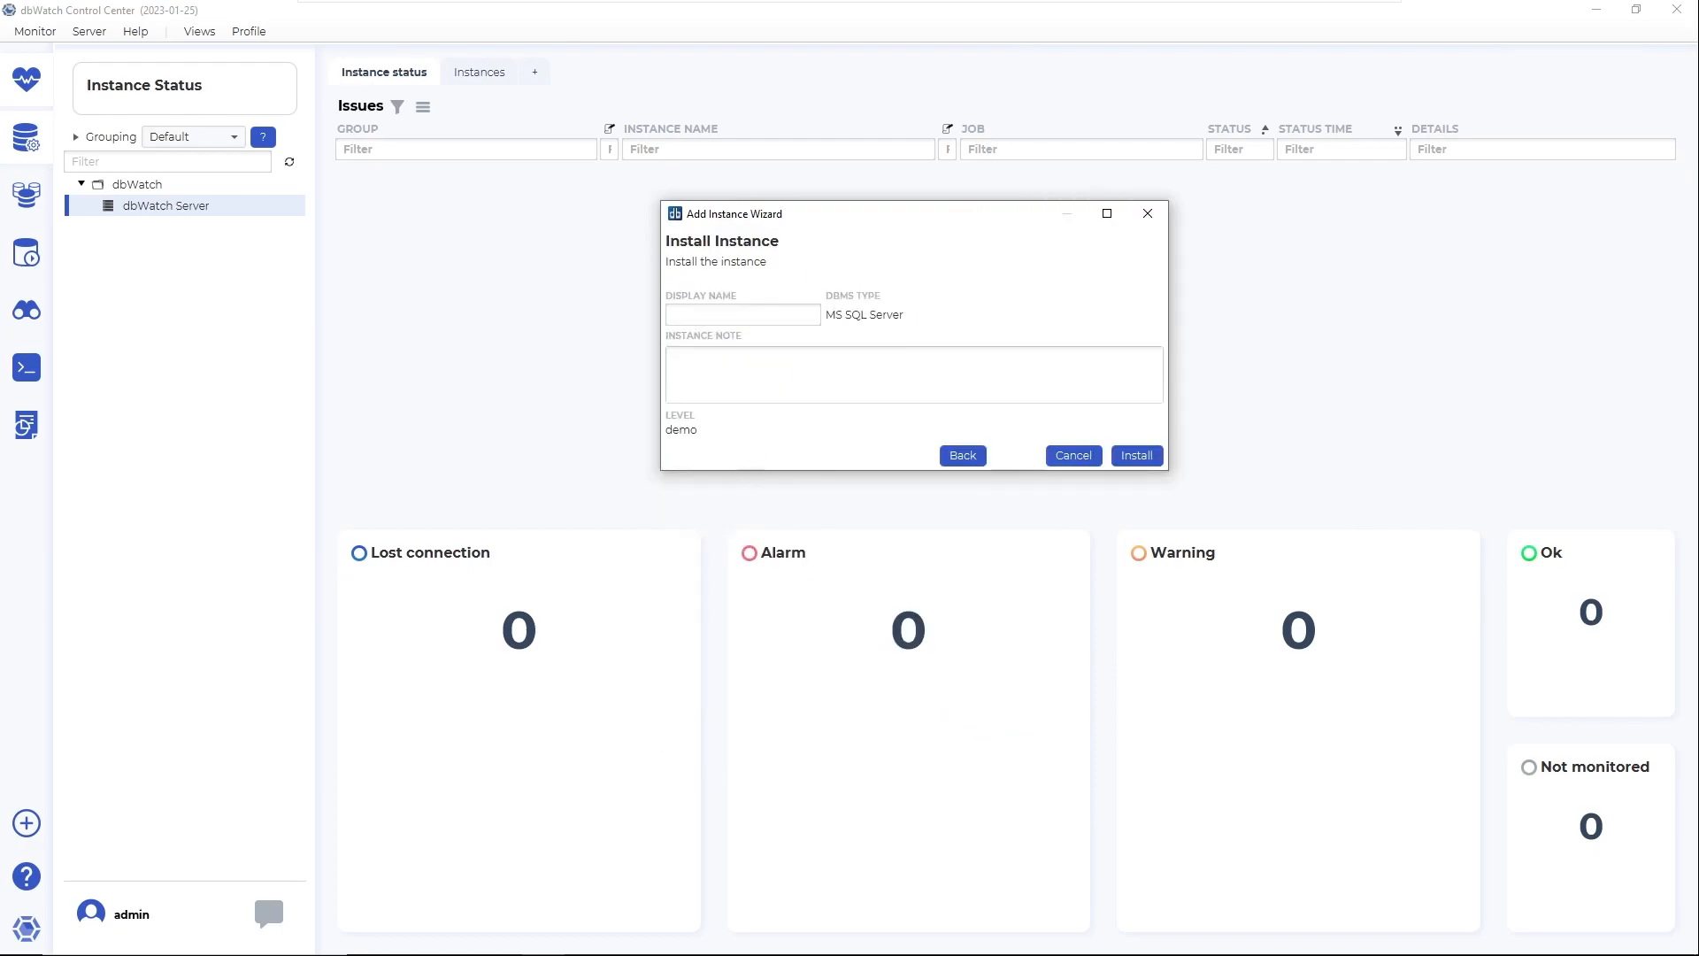
click(741, 315)
click(708, 367)
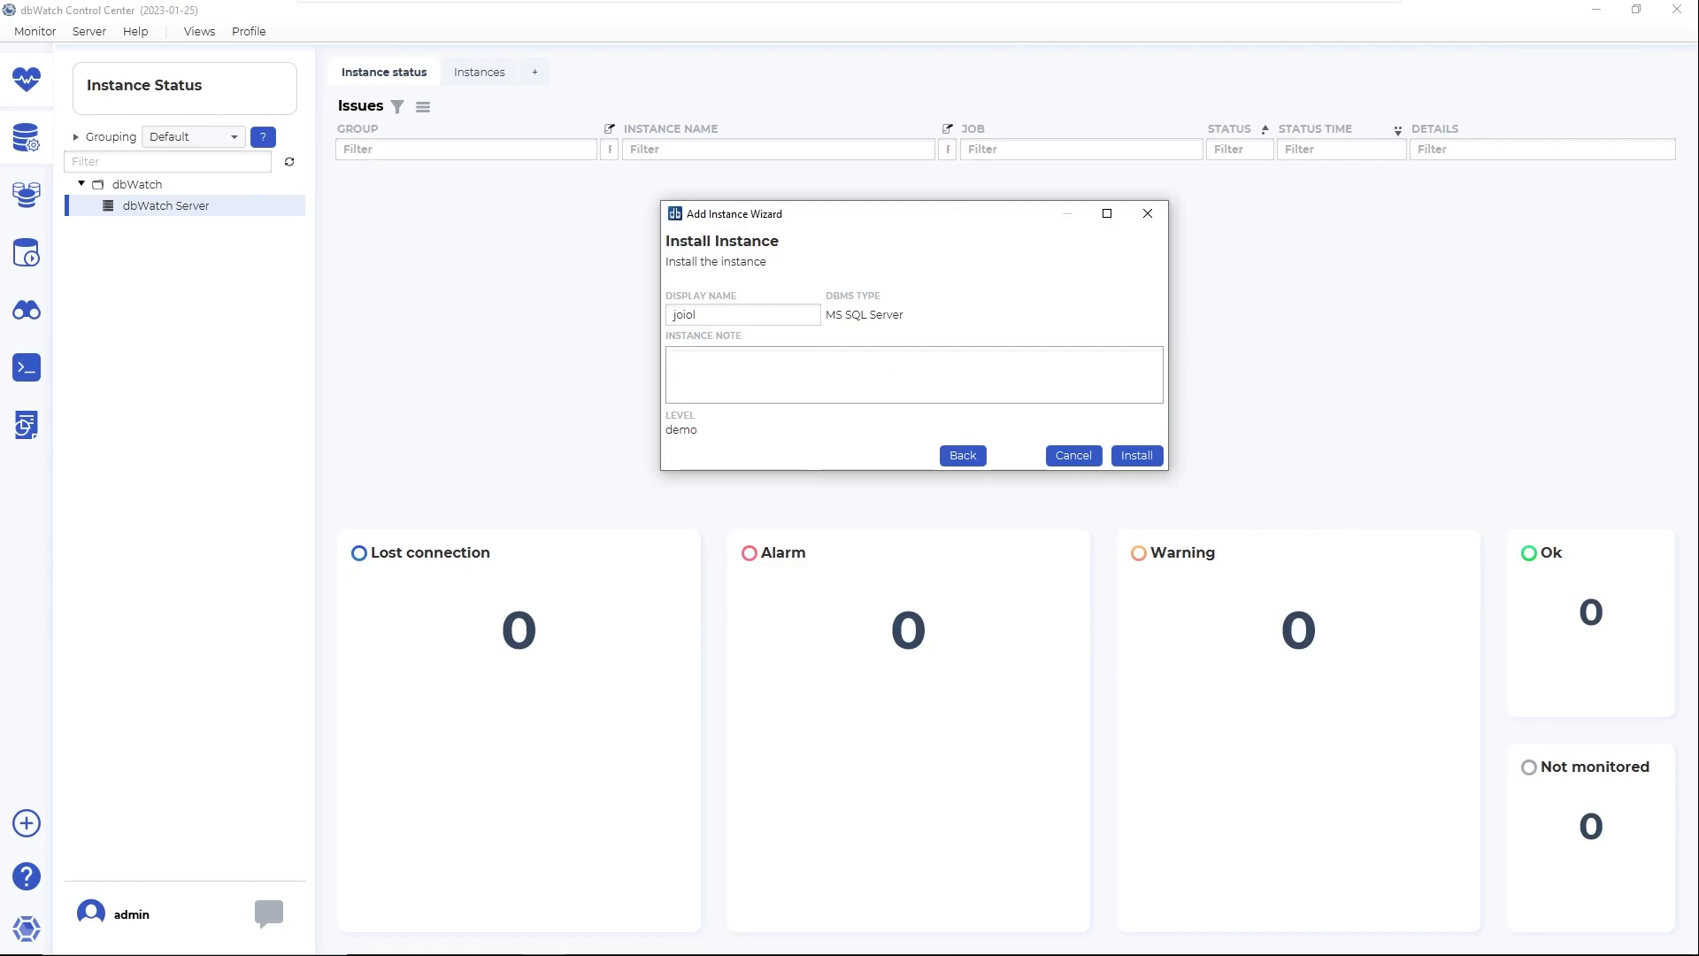
click(1137, 455)
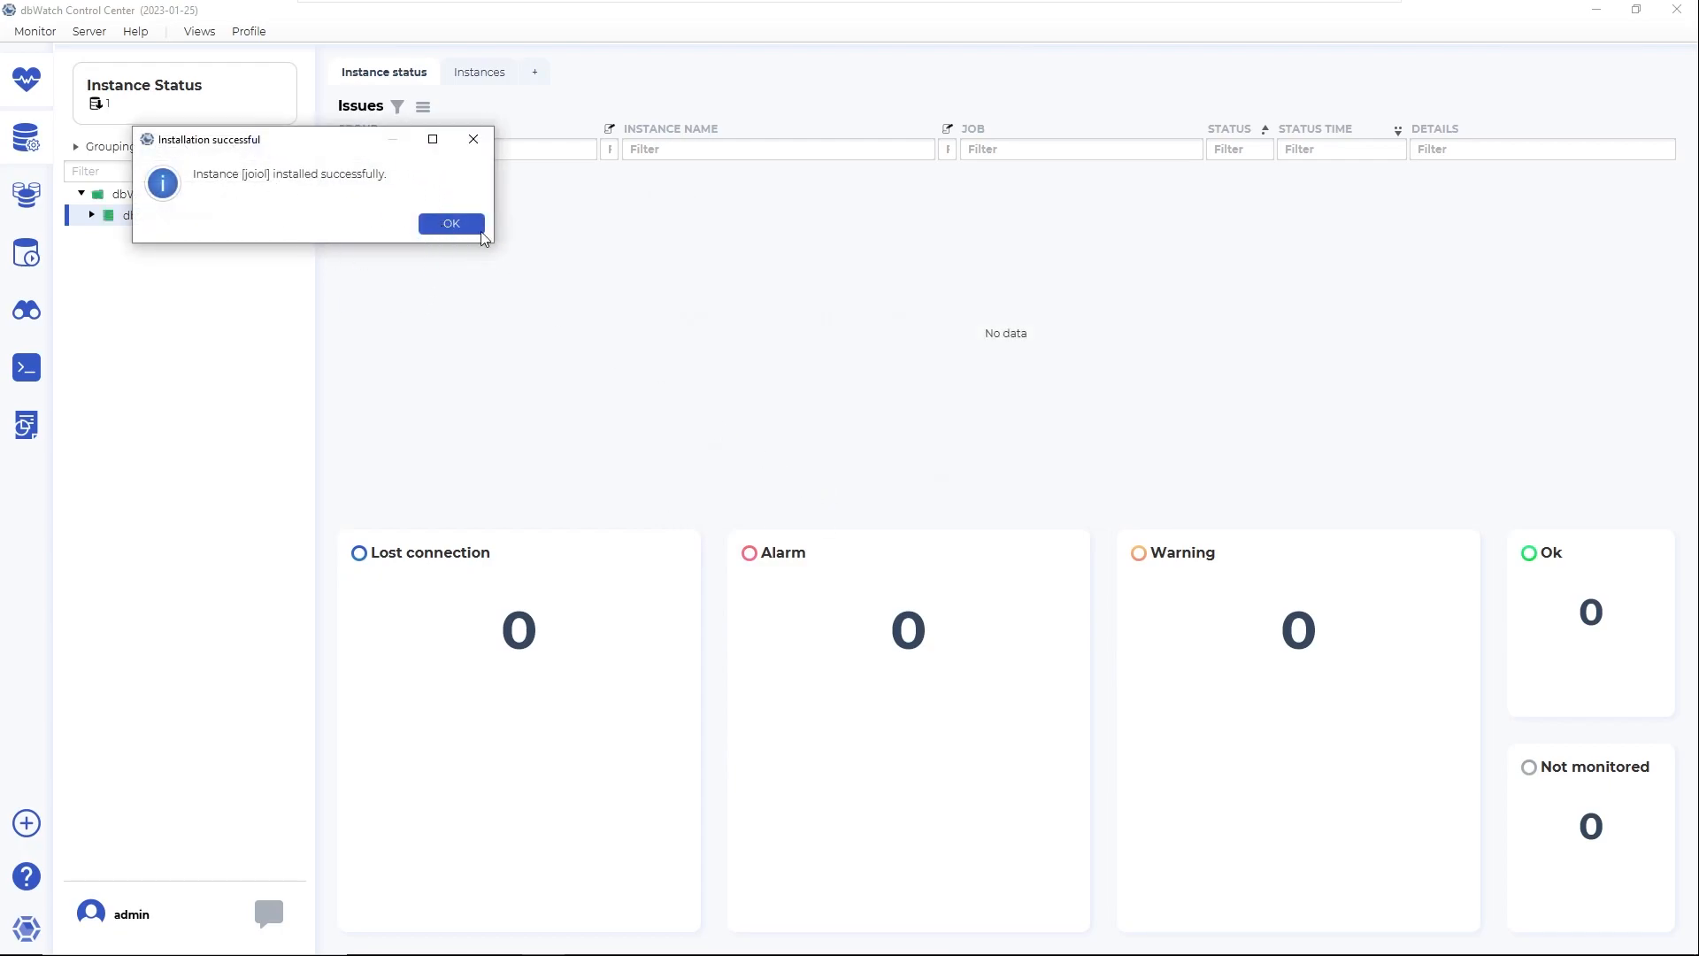
click(452, 224)
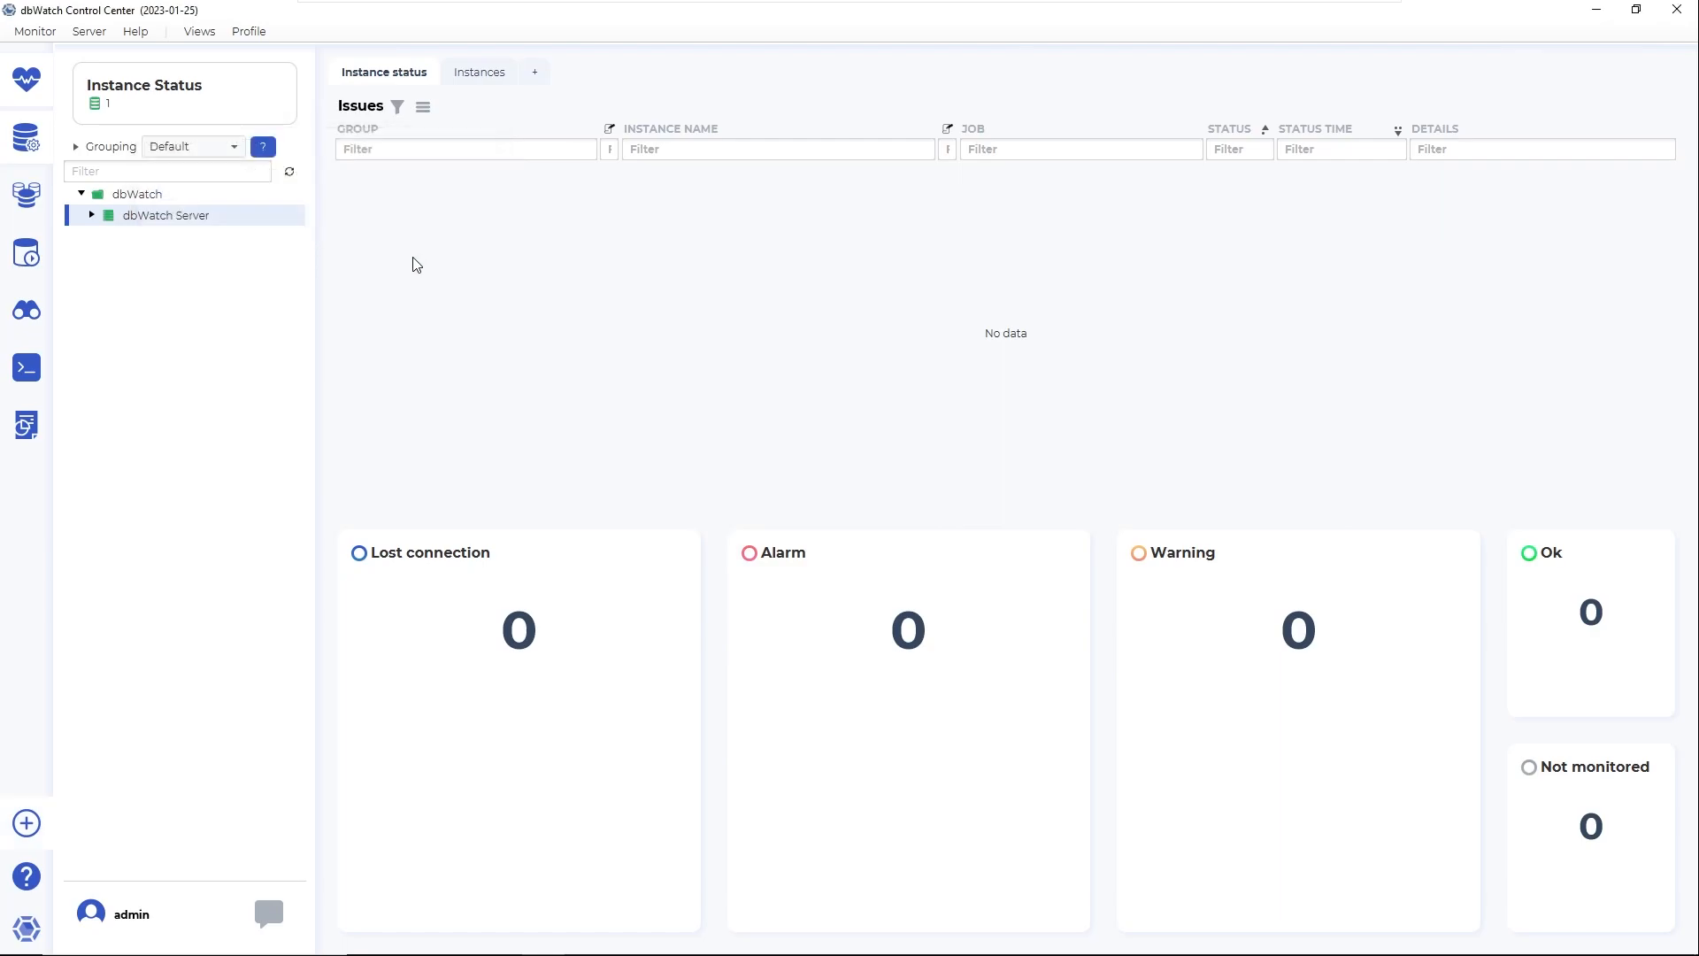
Open the details of the joiol instance in the Development group under dbWatch Server.
click(93, 217)
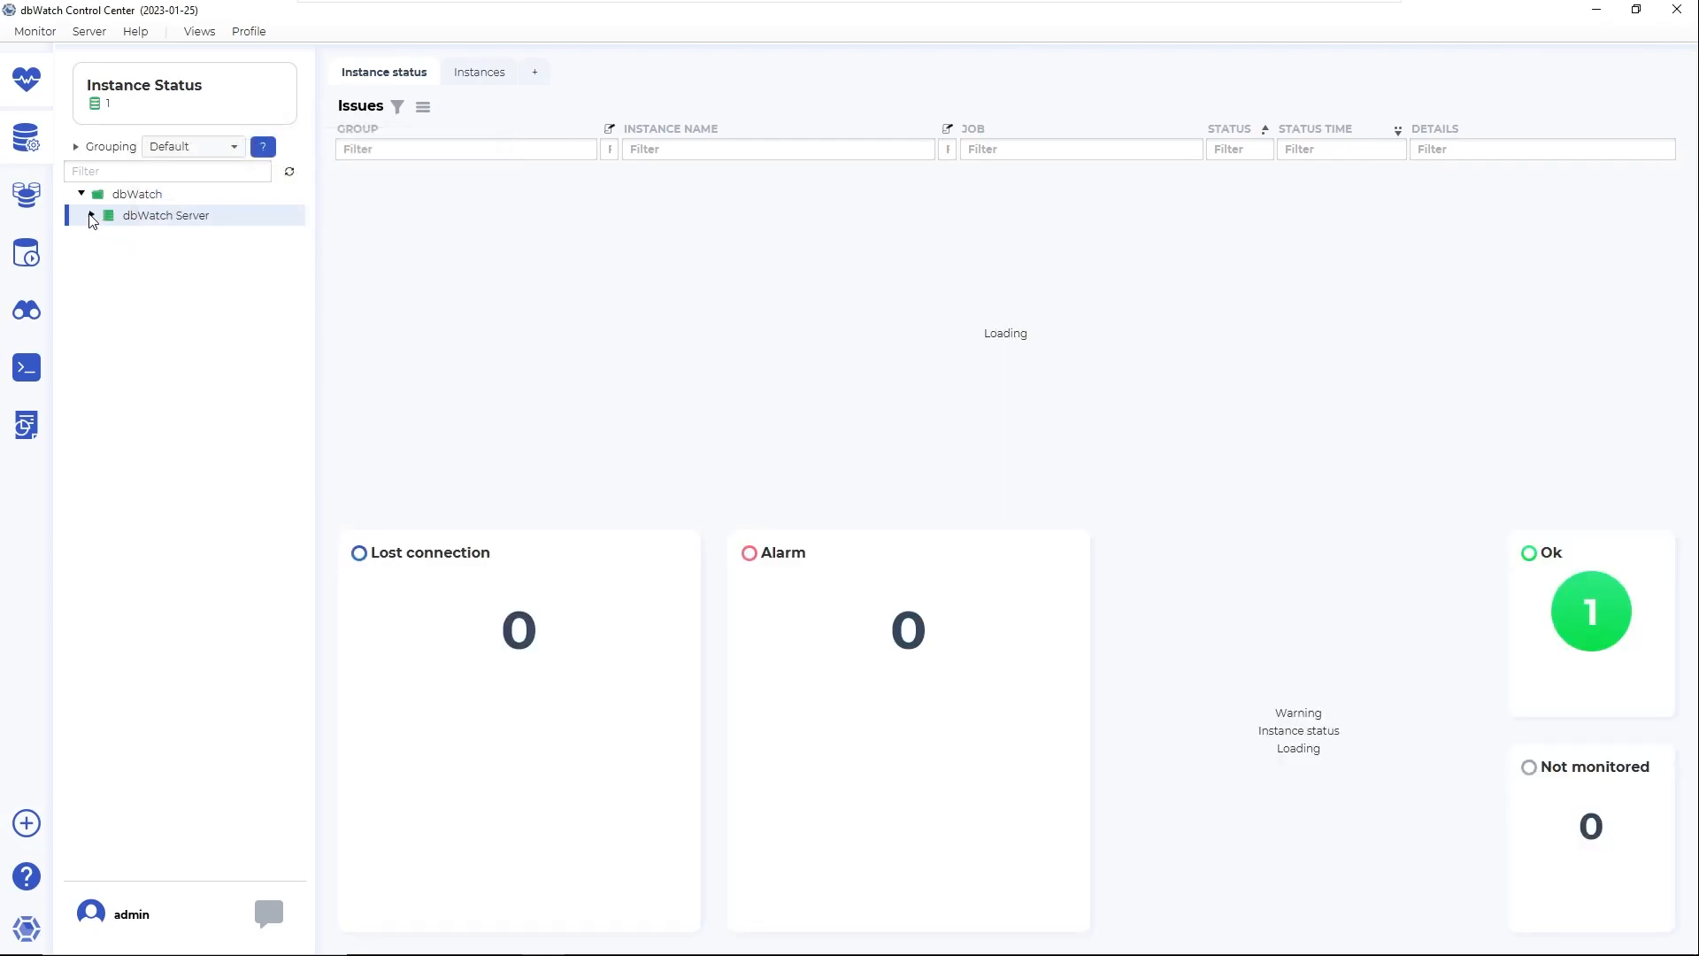
click(102, 236)
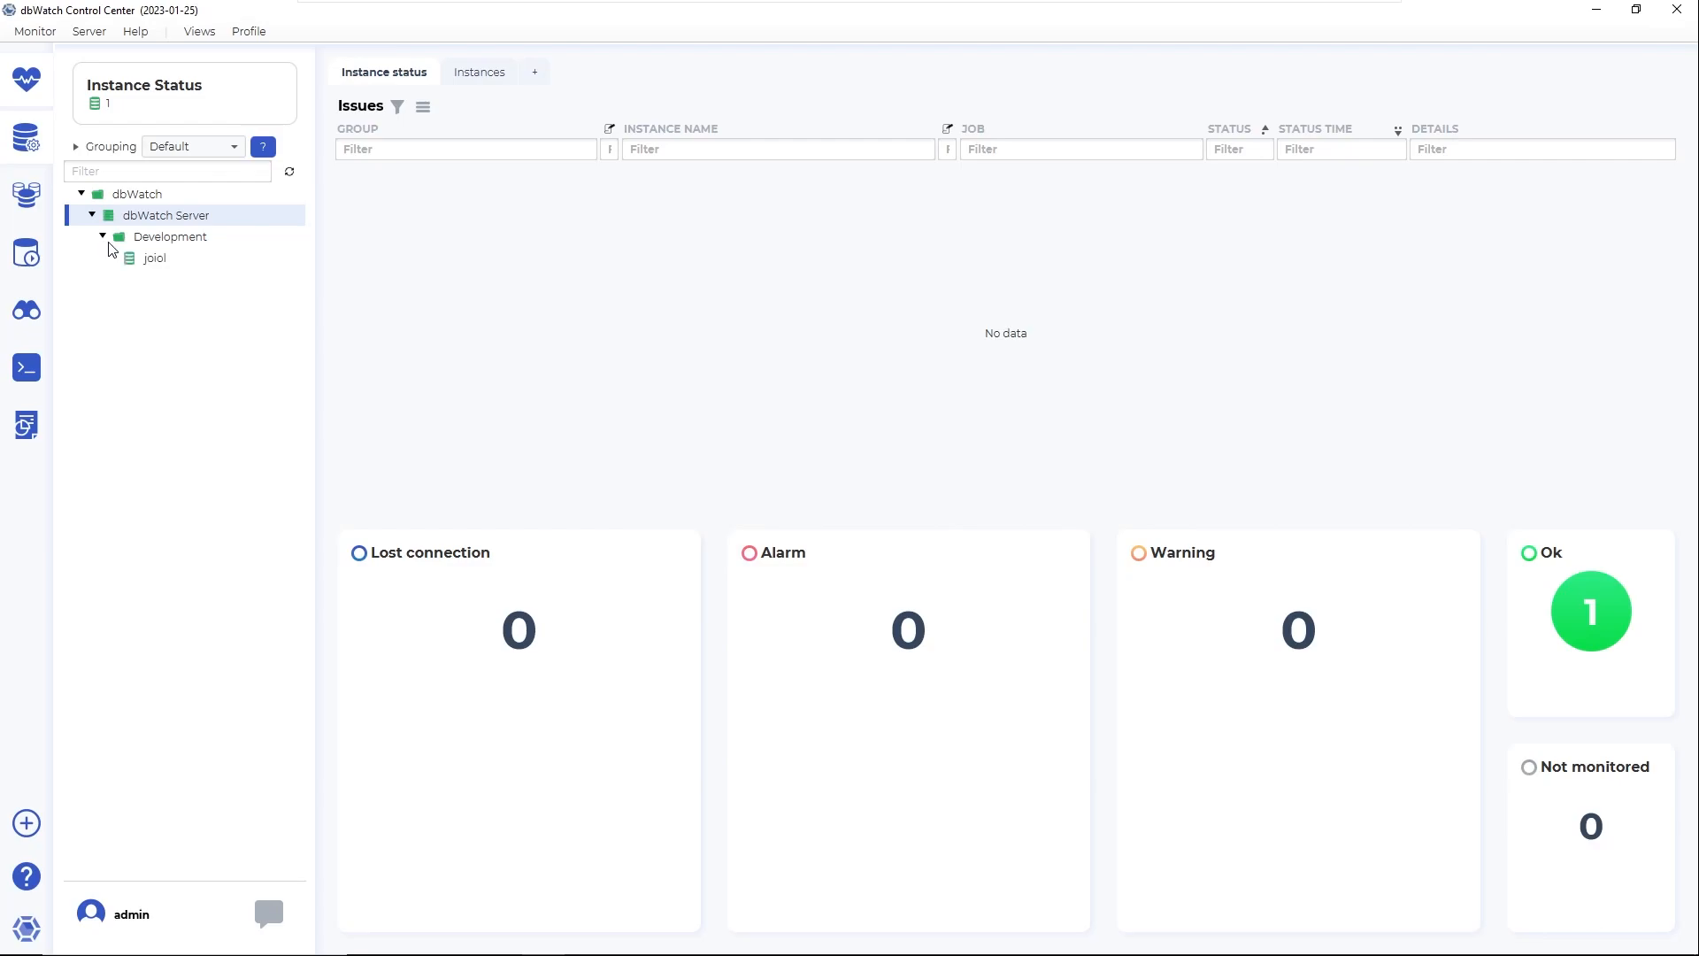
click(155, 259)
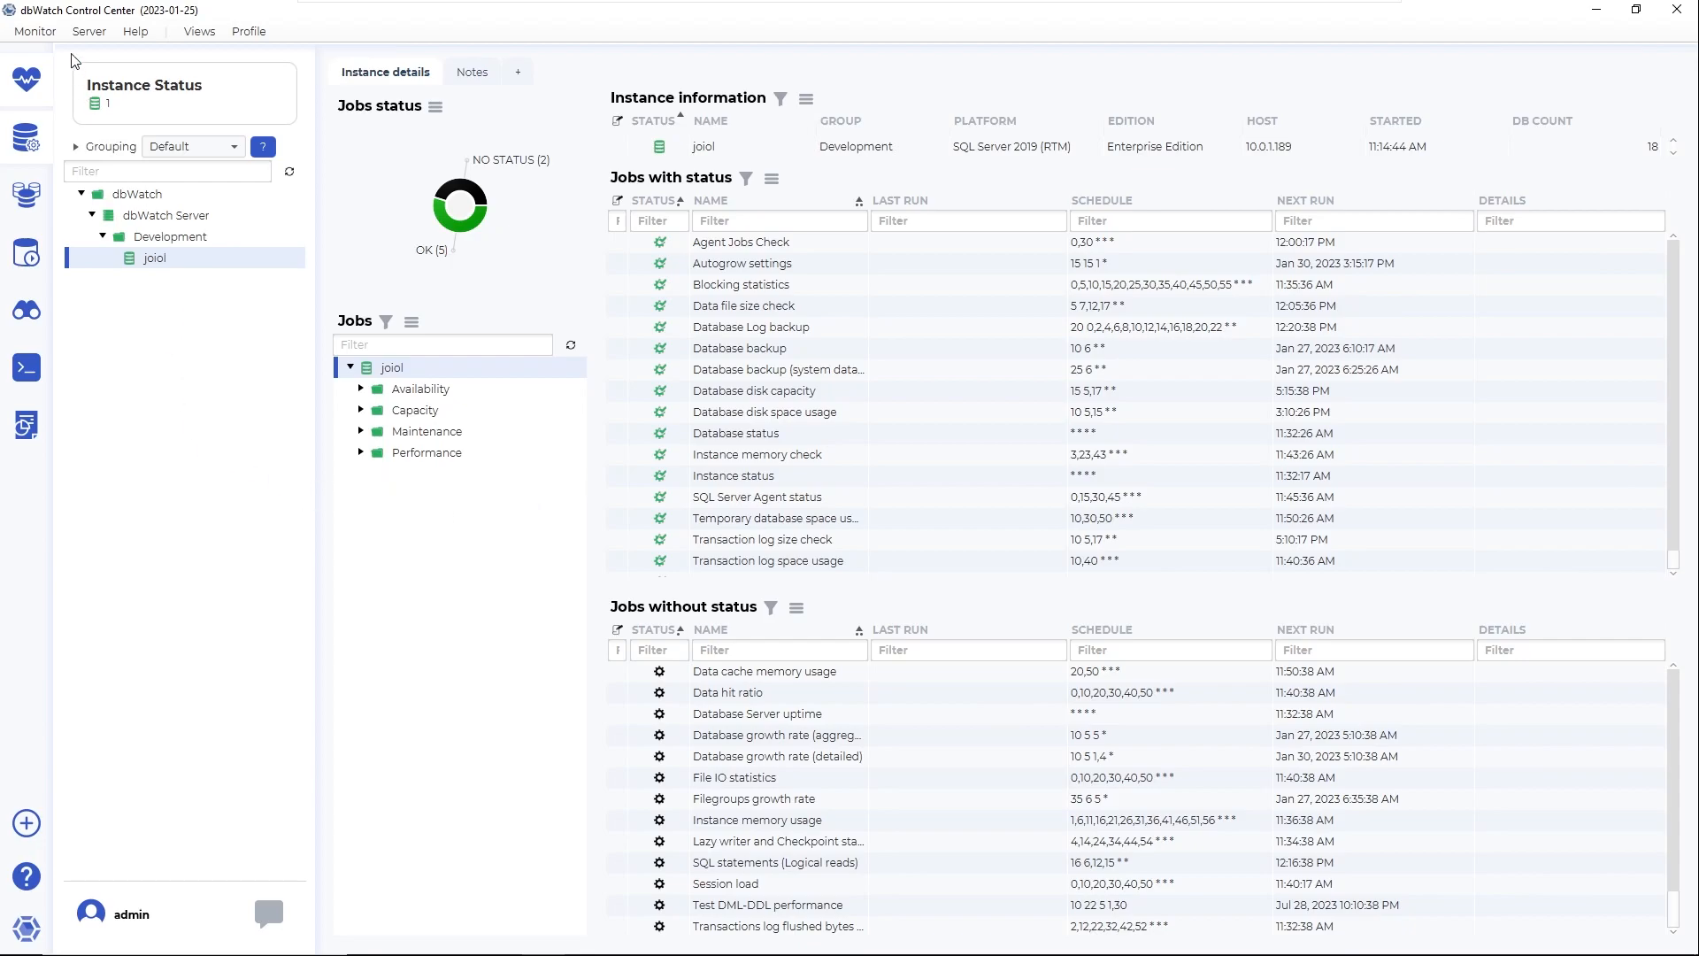
click(84, 32)
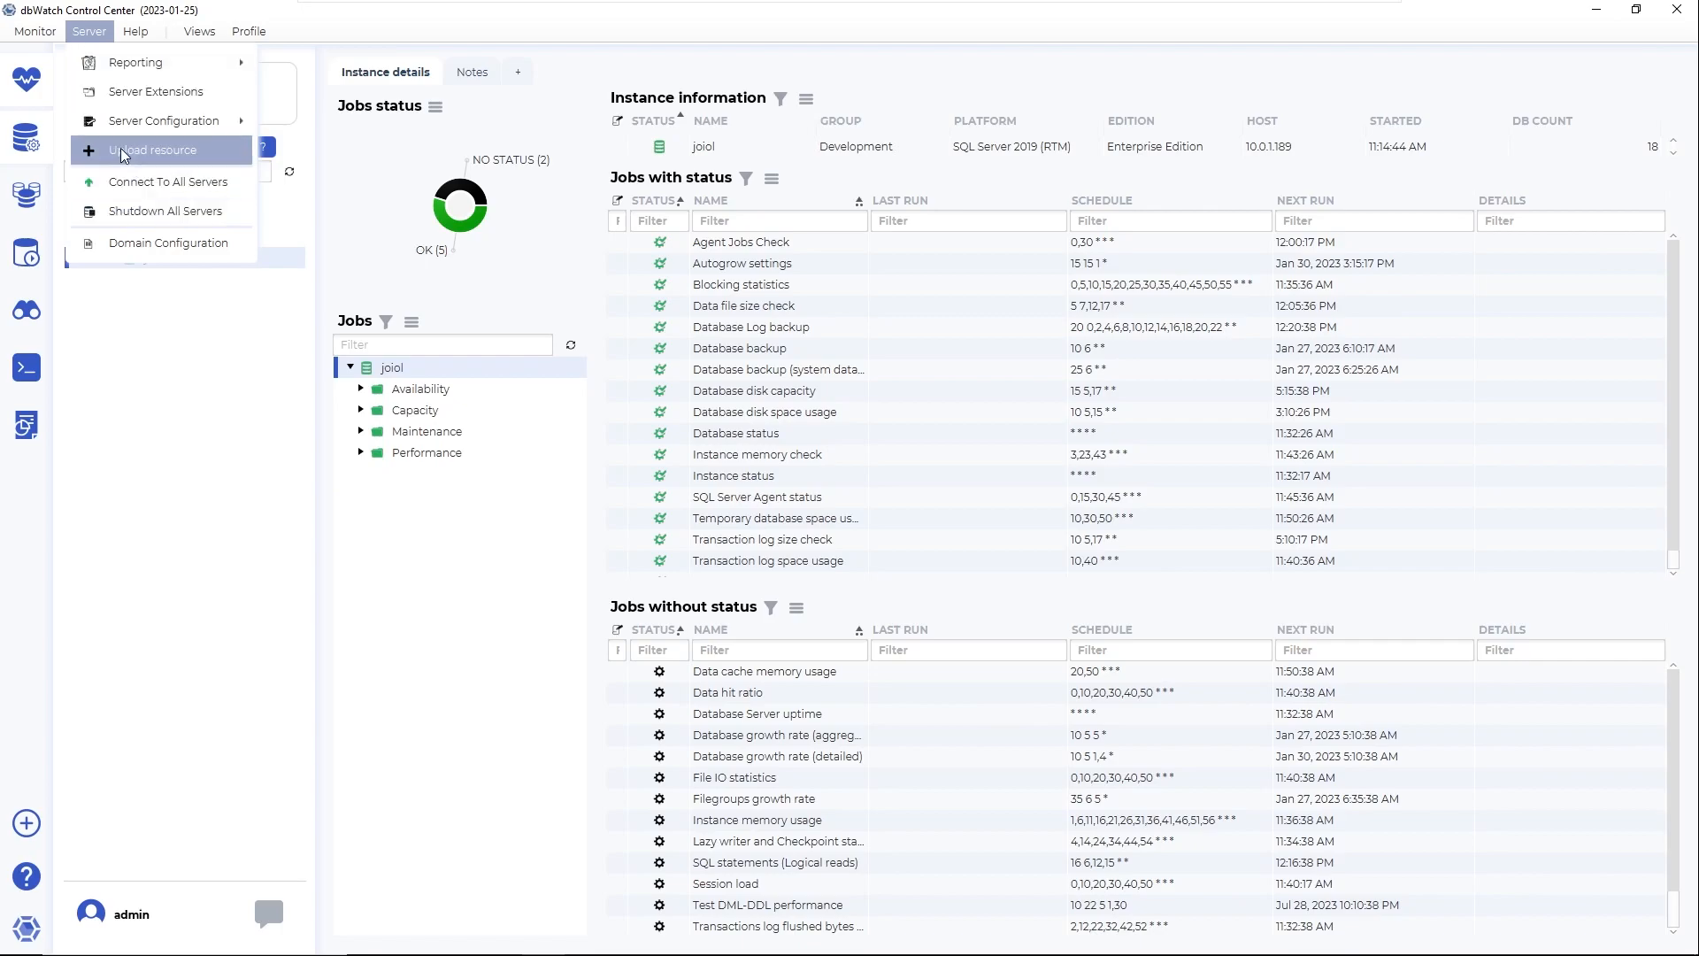
click(168, 478)
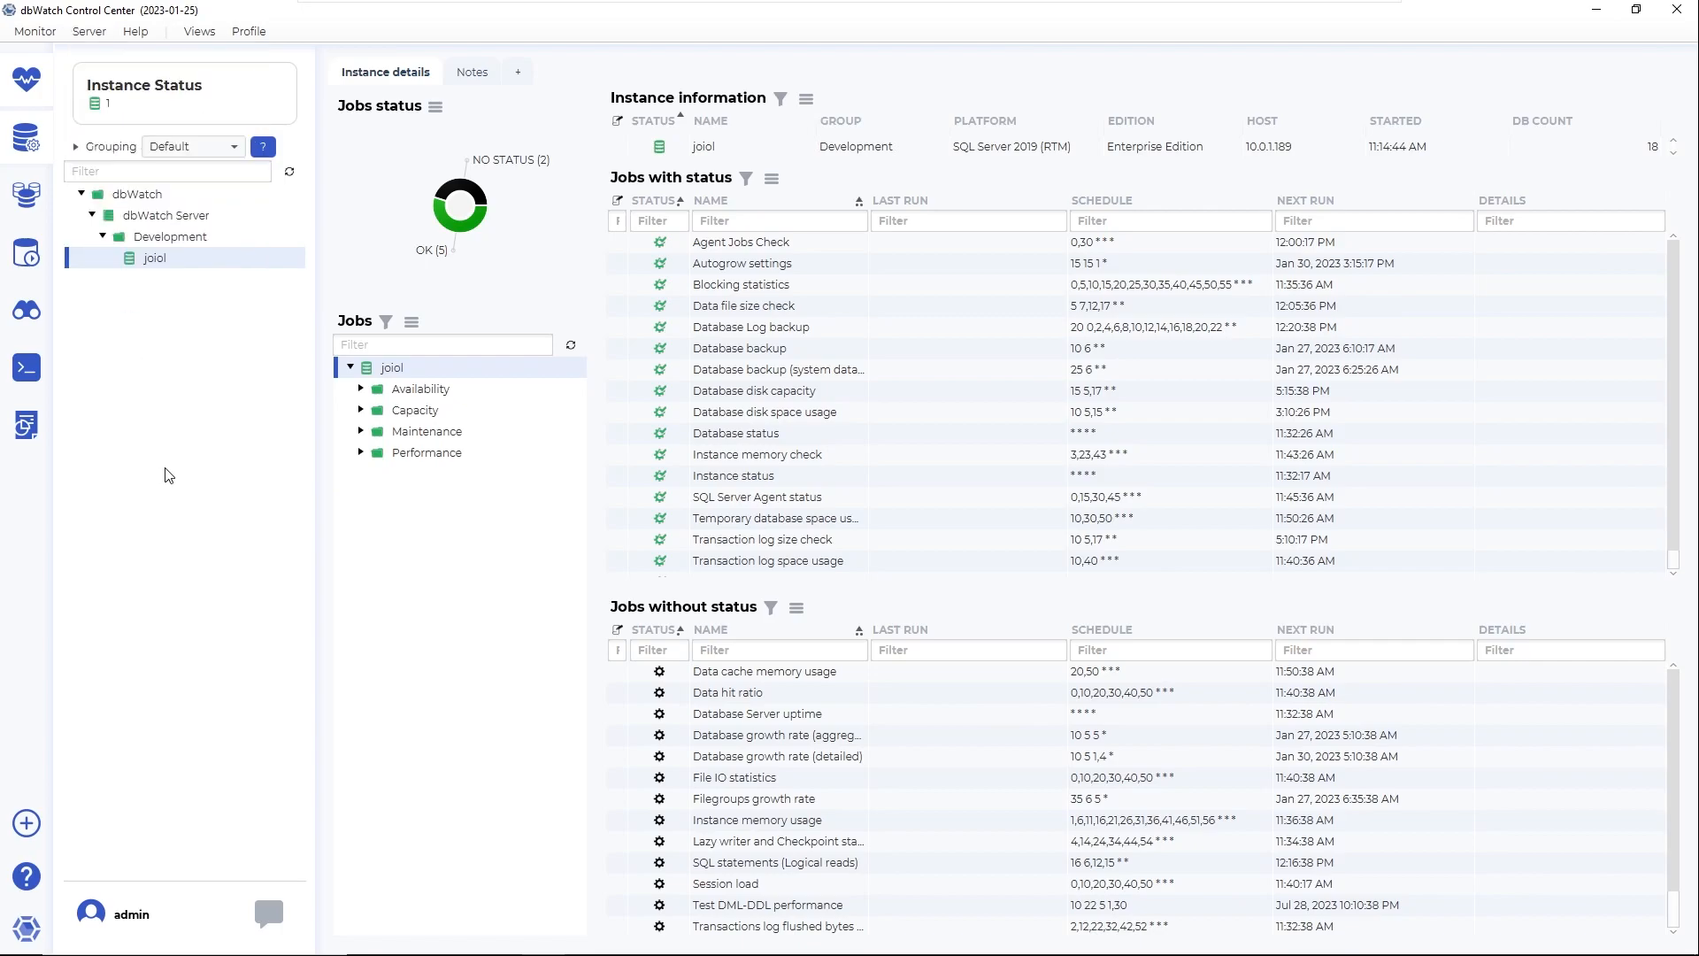